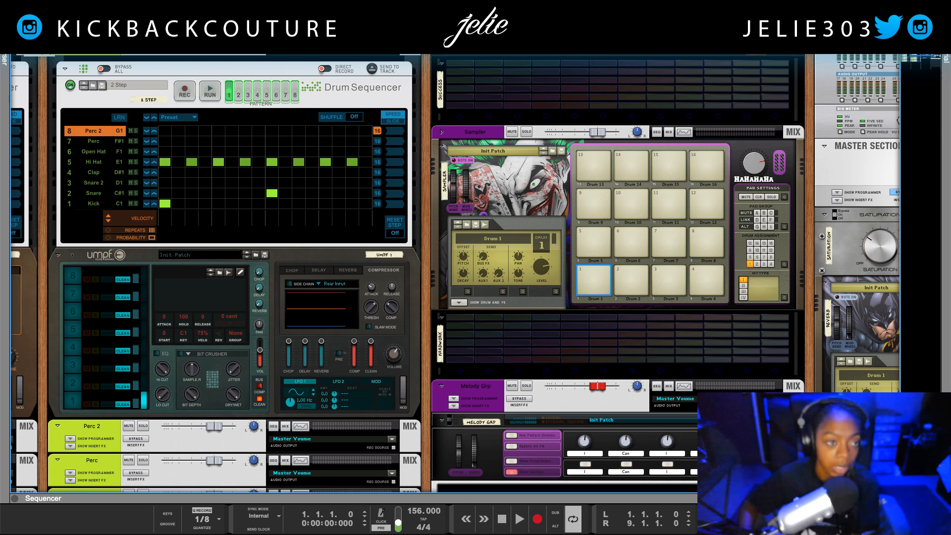
Create a new song from a template and hide the browser
click(36, 6)
mouse_move(63, 6)
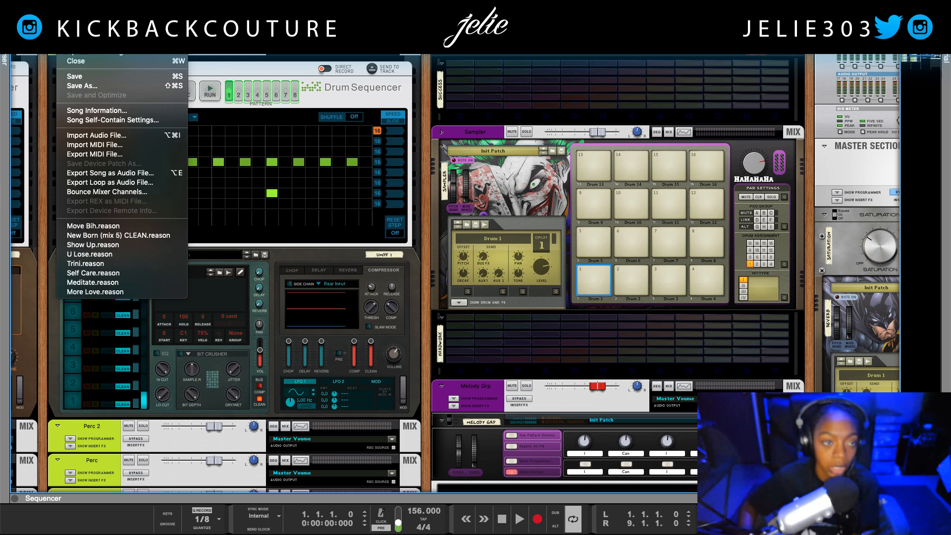
mouse_move(94, 27)
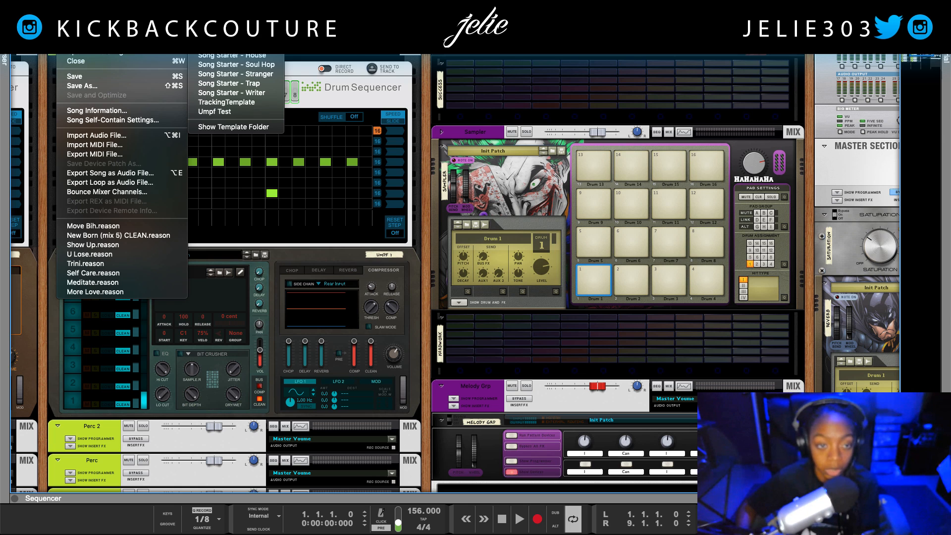
click(227, 48)
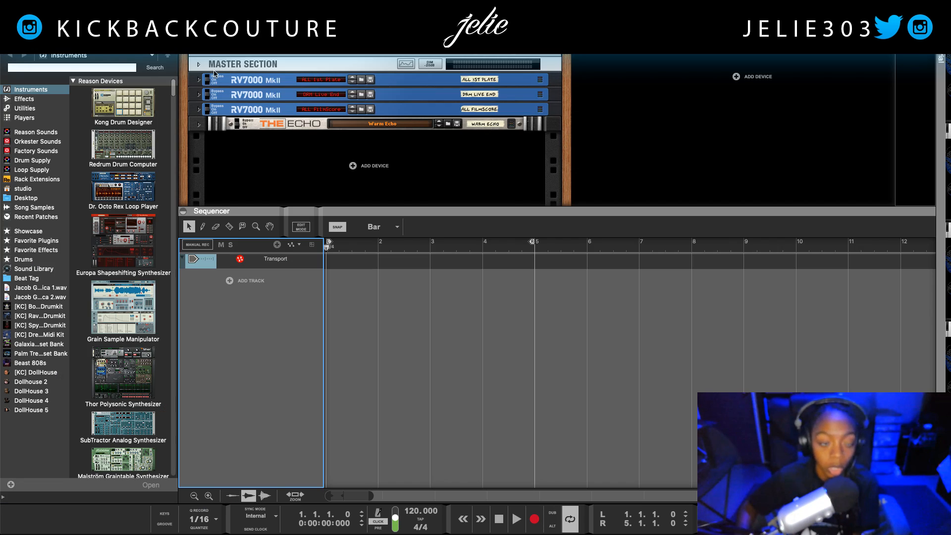
click(5, 44)
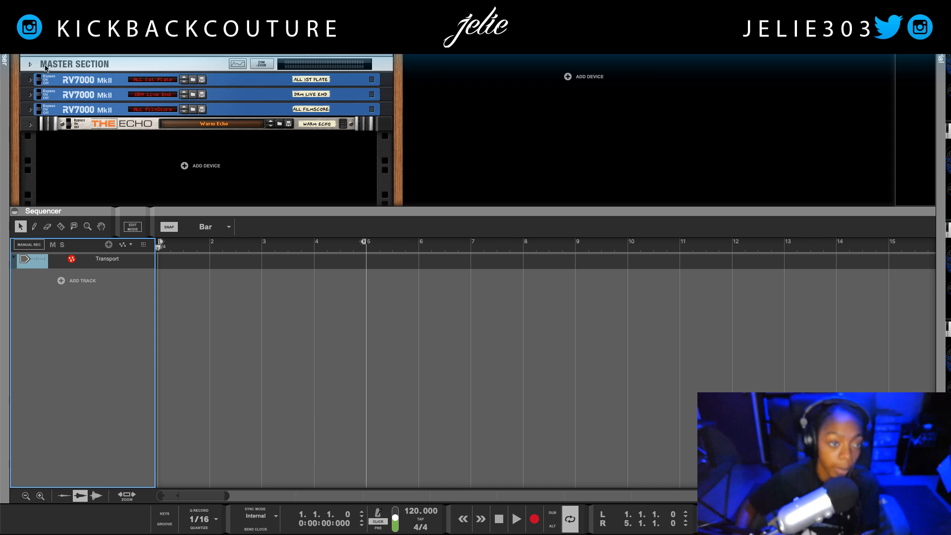
Unfold the Master Section, show its insert effects, and turn off loop playback
click(30, 64)
click(43, 119)
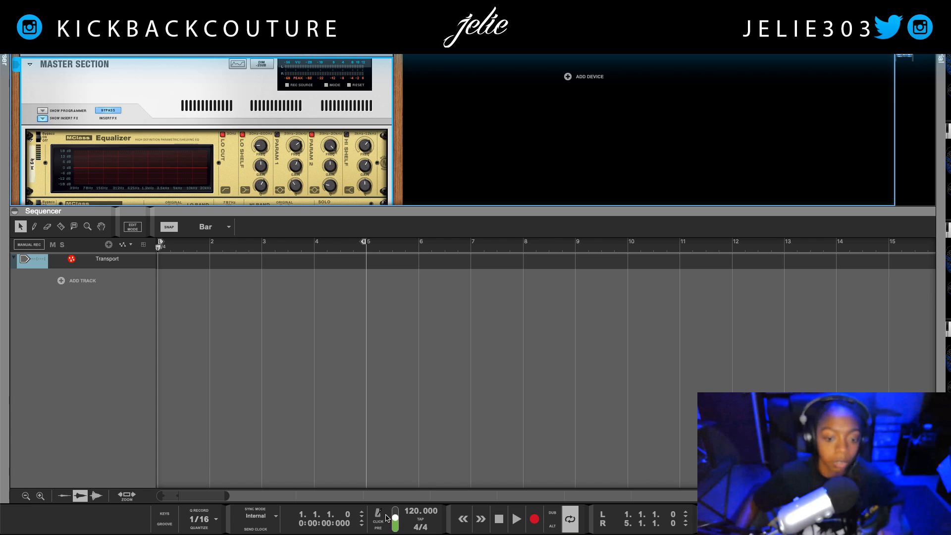
click(570, 519)
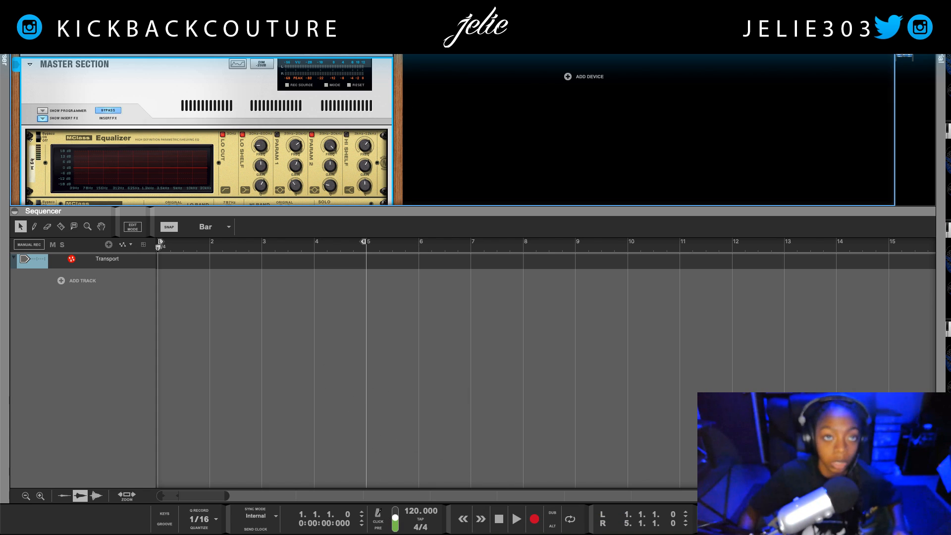
Import the Koolr audio file onto a new audio track starting at bar 1 and turn off the track's monitoring
drag(220, 290, 174, 289)
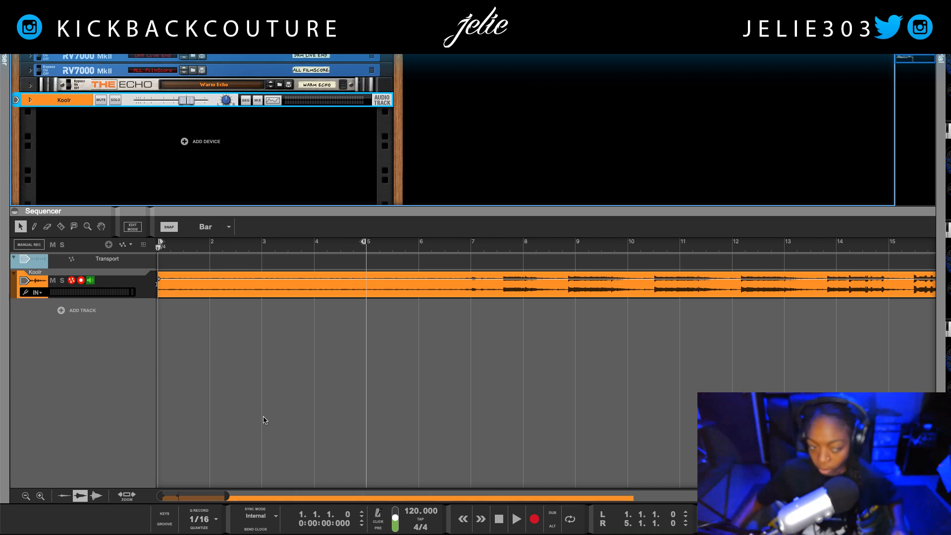
click(90, 281)
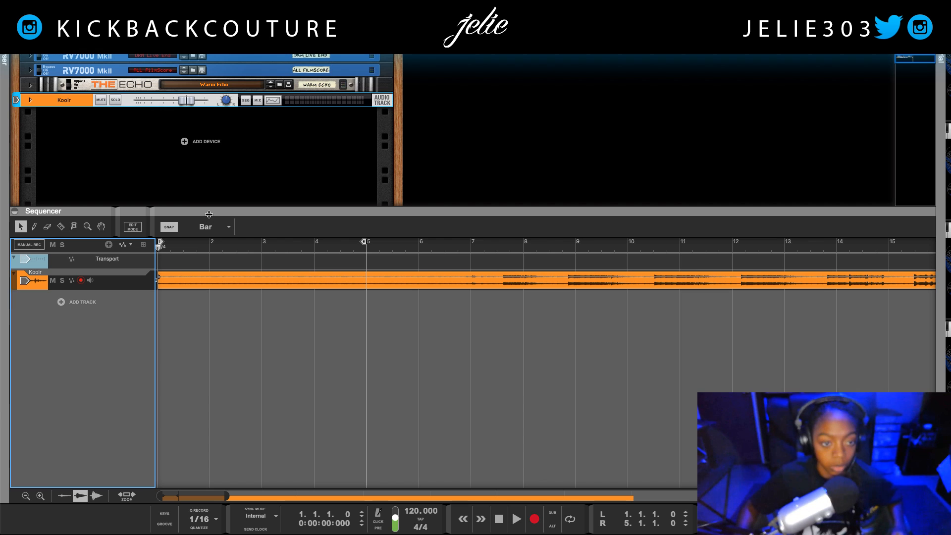
drag(209, 212, 225, 96)
click(254, 207)
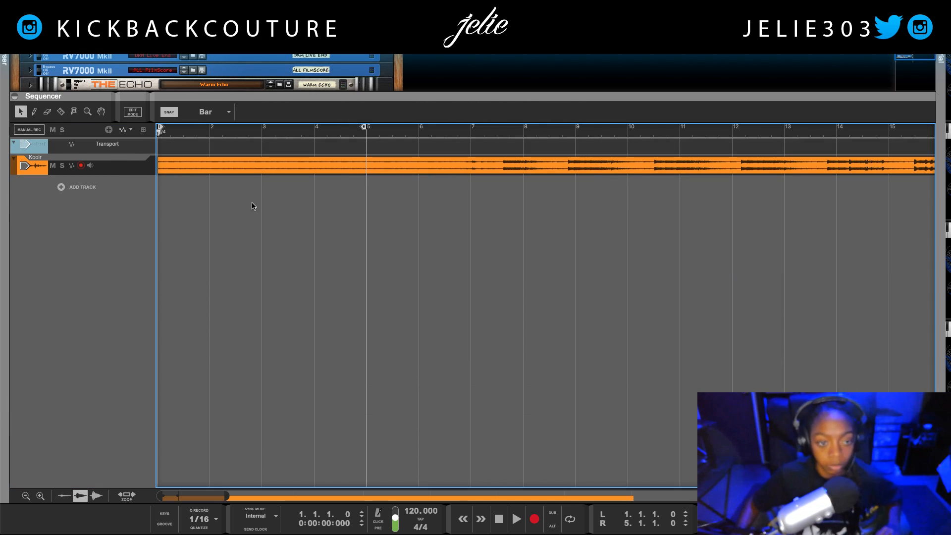
mouse_move(1, 200)
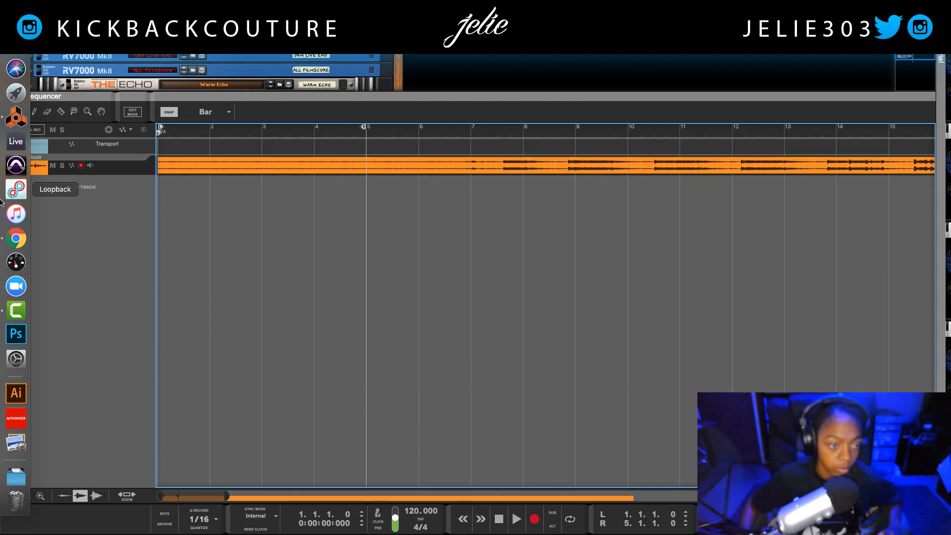
right_click(17, 239)
click(59, 245)
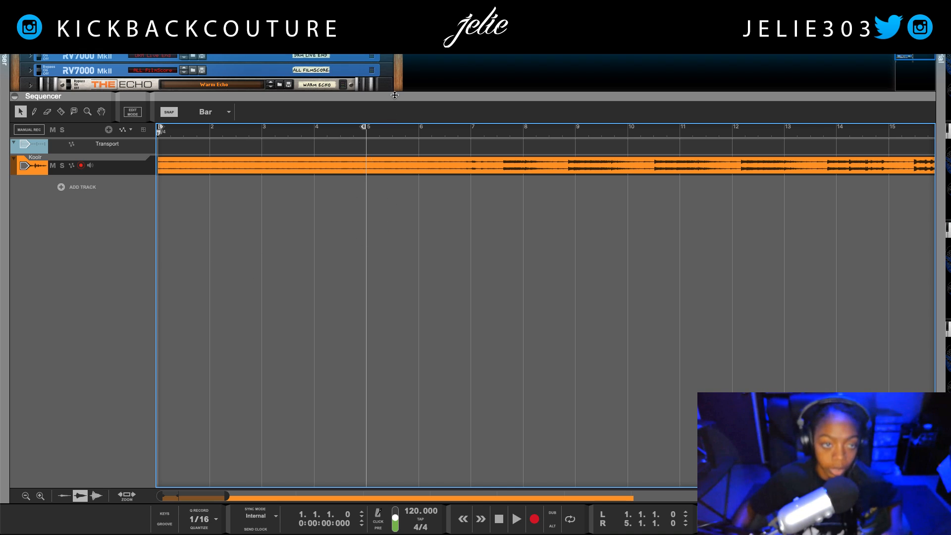
Play the Koolr track from the start, bring the Master Section's mastering effects into view, and stop playback
drag(395, 95, 393, 180)
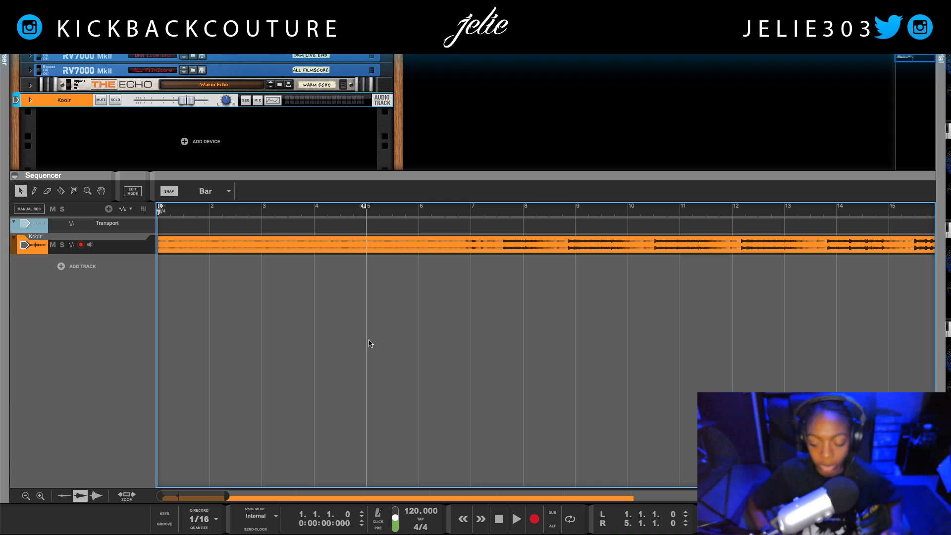
key(space)
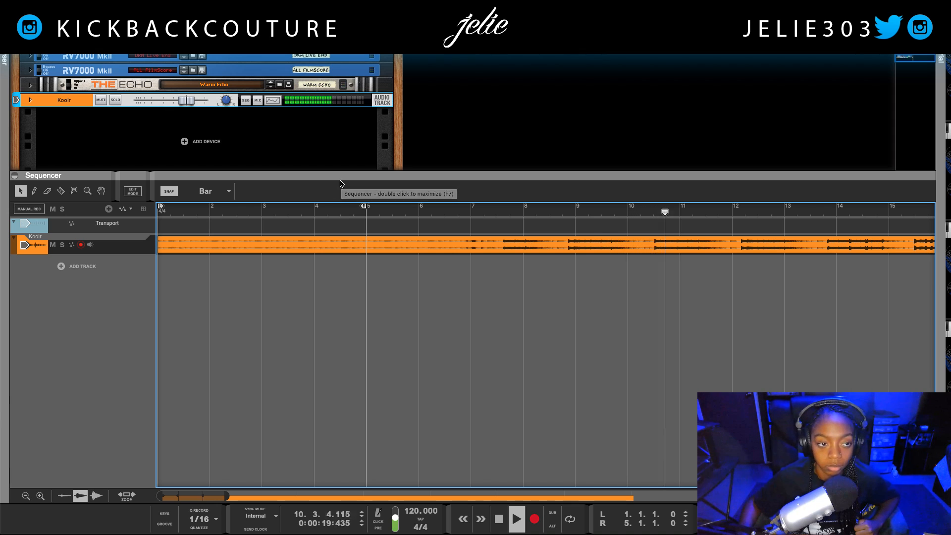
drag(341, 180, 332, 386)
scroll(239, 310, up, 3)
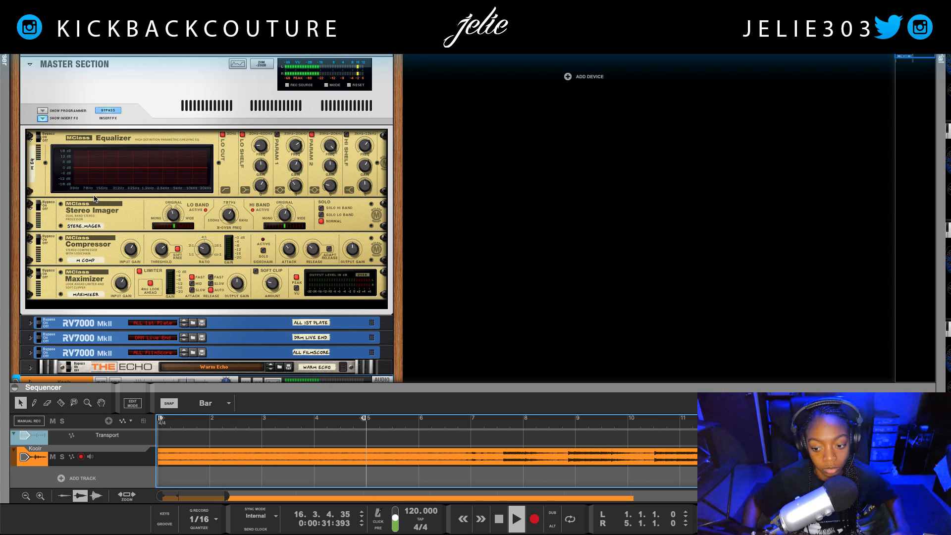
key(space)
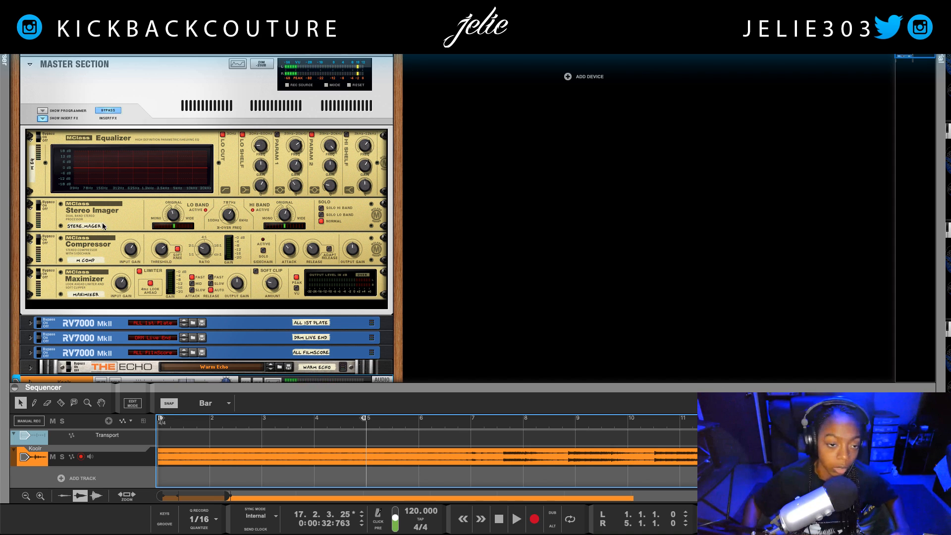
Enlarge the rack area and show the Master Section's insert effects programmer
click(135, 105)
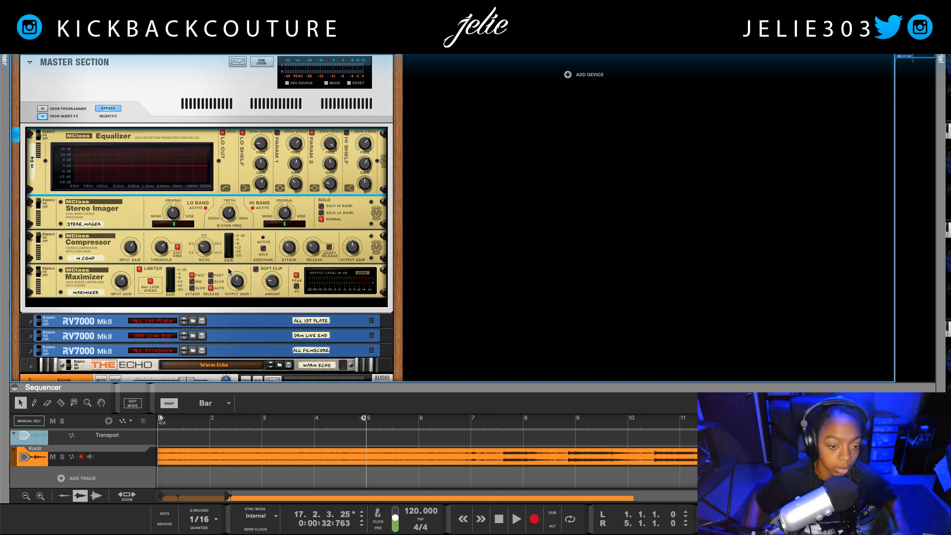
scroll(207, 290, down, 5)
scroll(207, 290, up, 5)
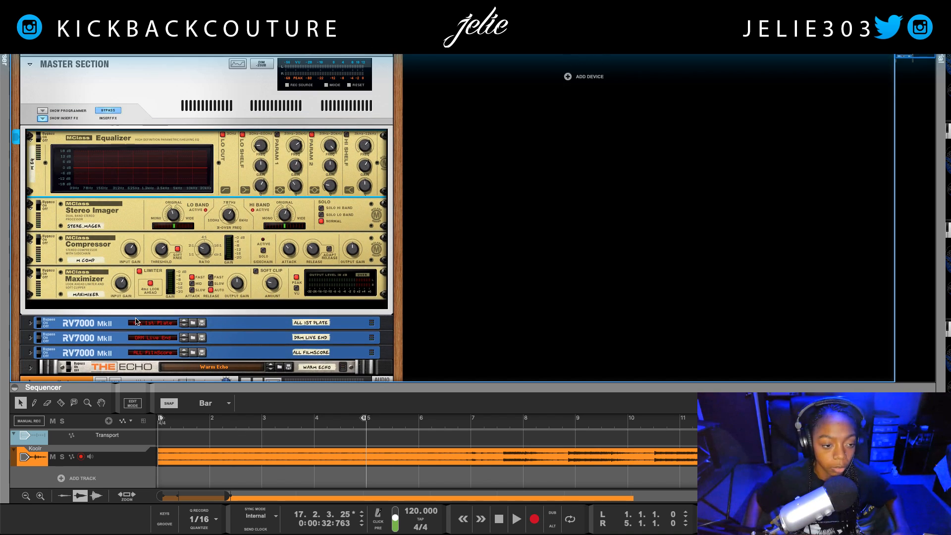
drag(249, 387, 217, 154)
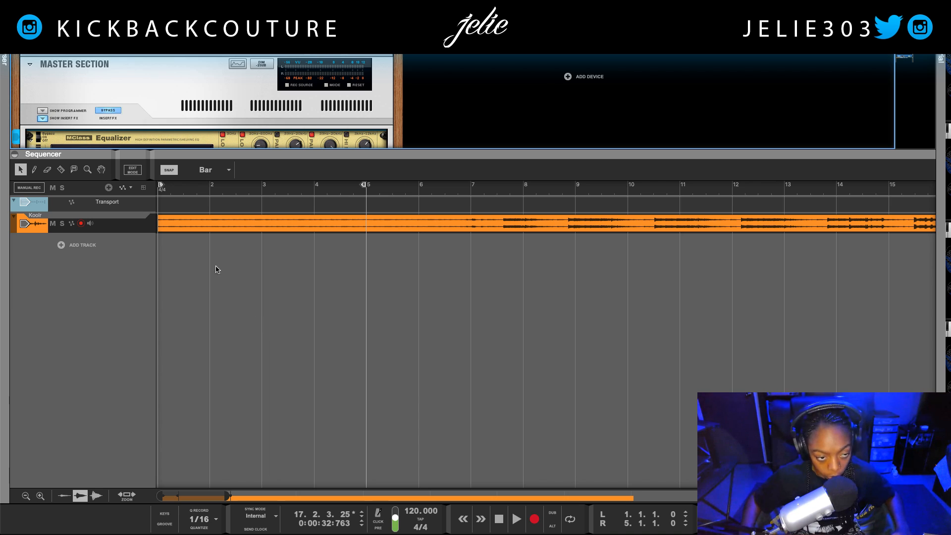
double_click(185, 154)
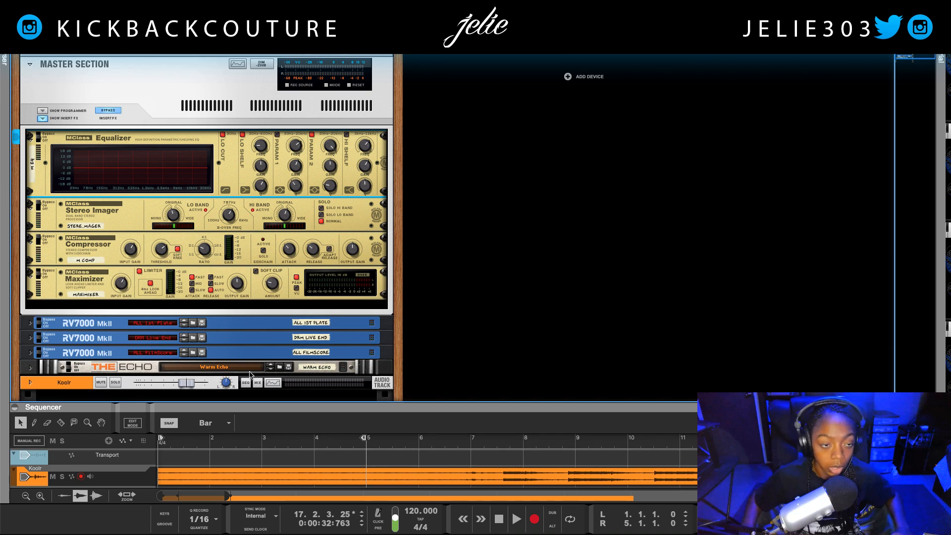
click(127, 88)
click(42, 111)
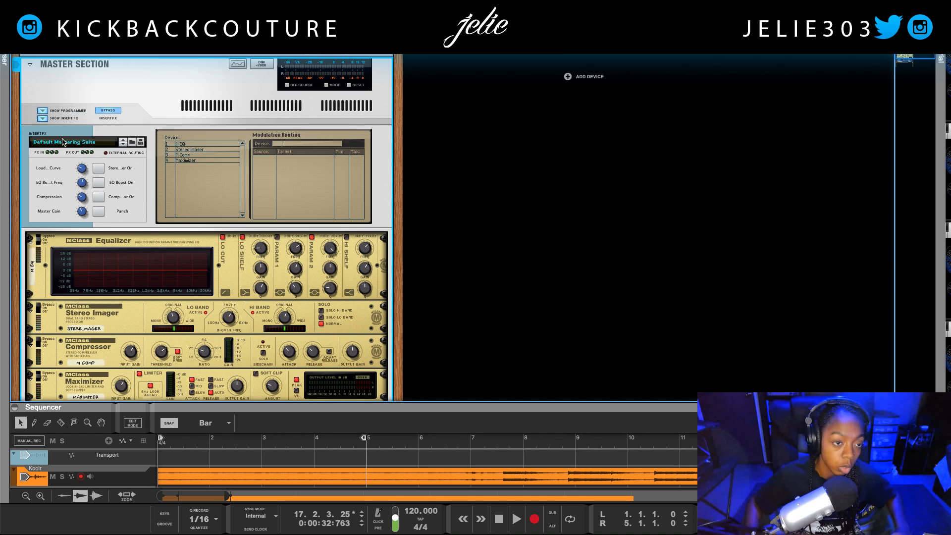
Load the Default Mastering Suite.cmb patch from the MClass Mastering Patches folder in Factory Sounds into the Master Section's inserts
click(83, 144)
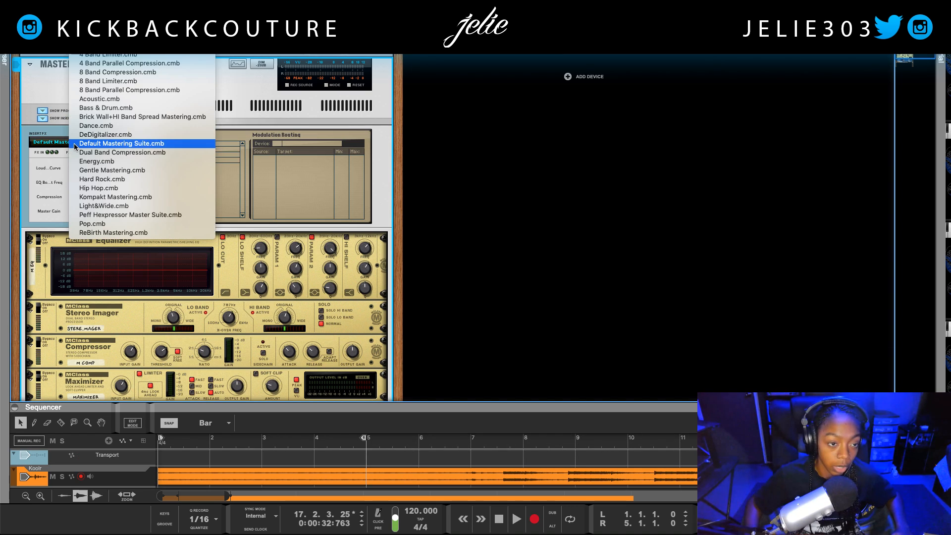
click(106, 144)
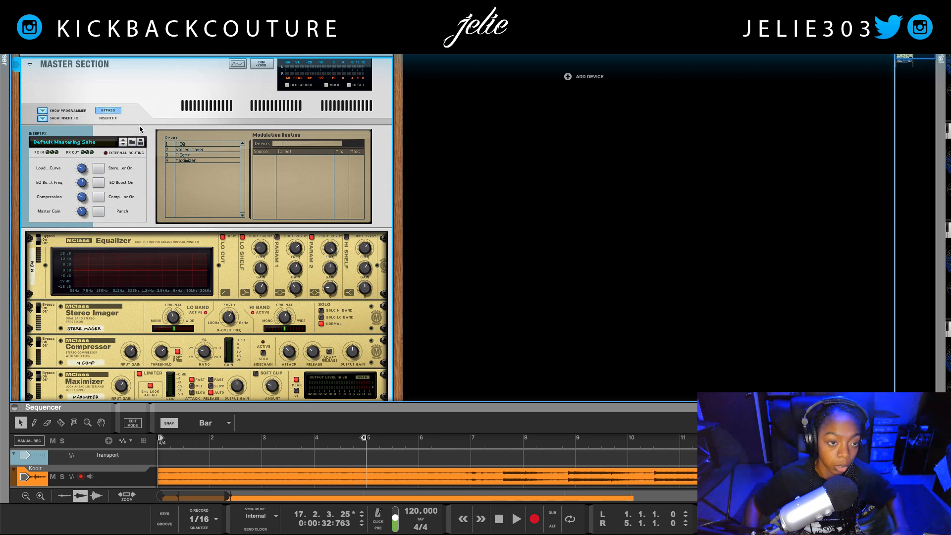
click(131, 142)
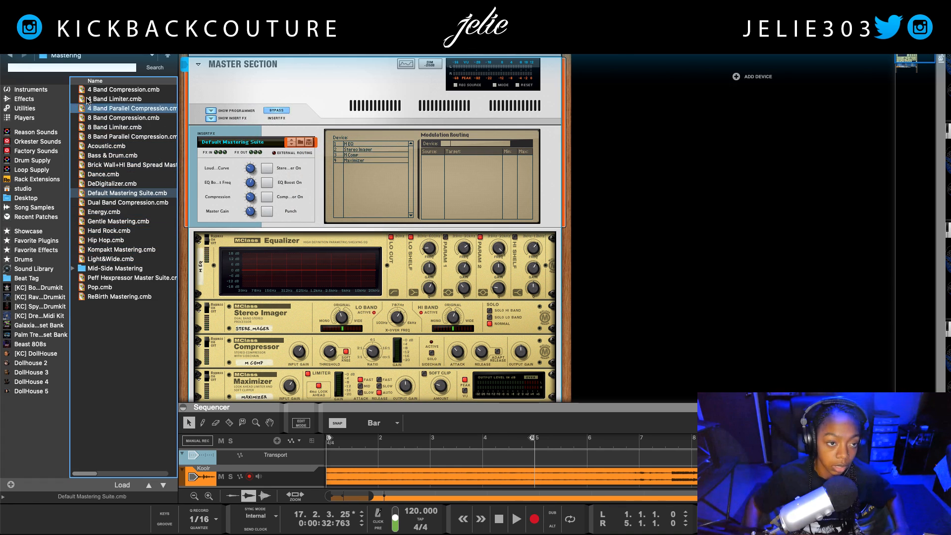
click(77, 56)
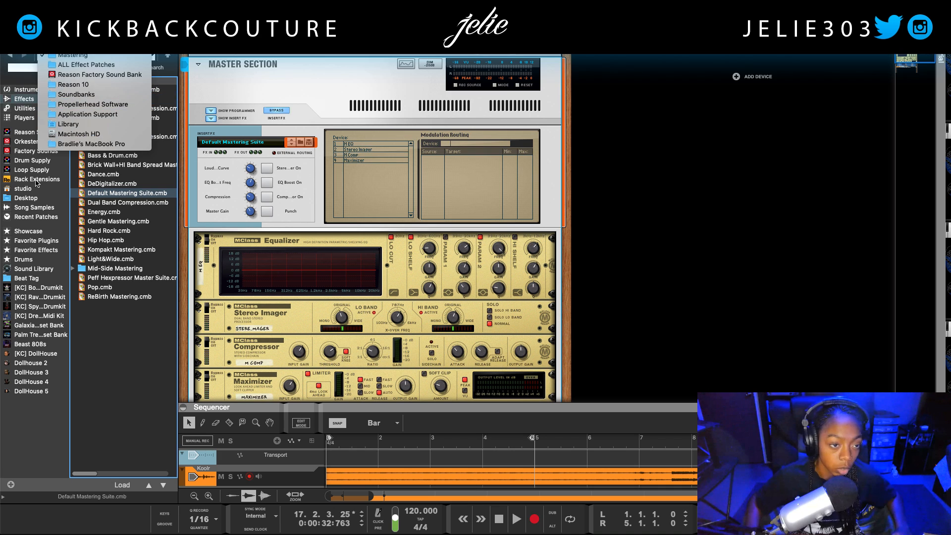
click(38, 153)
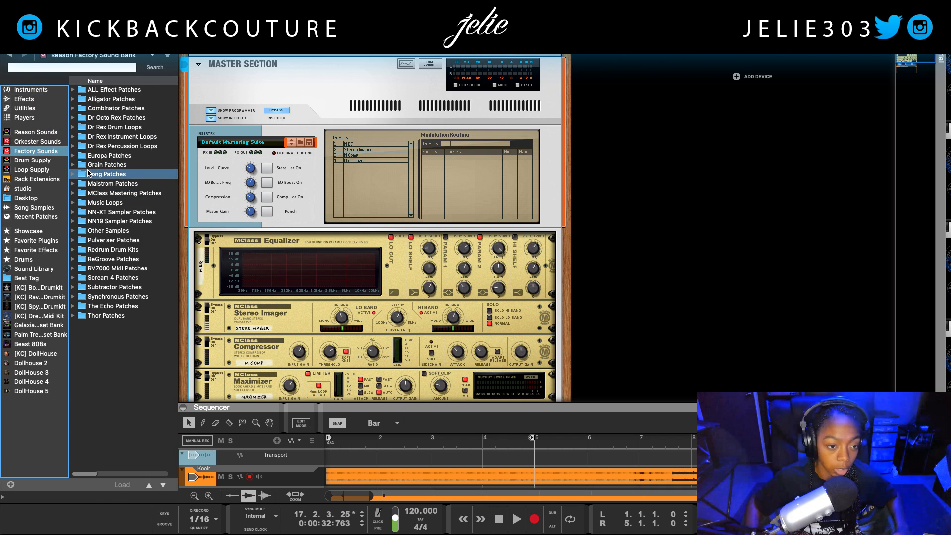
click(133, 197)
double_click(132, 196)
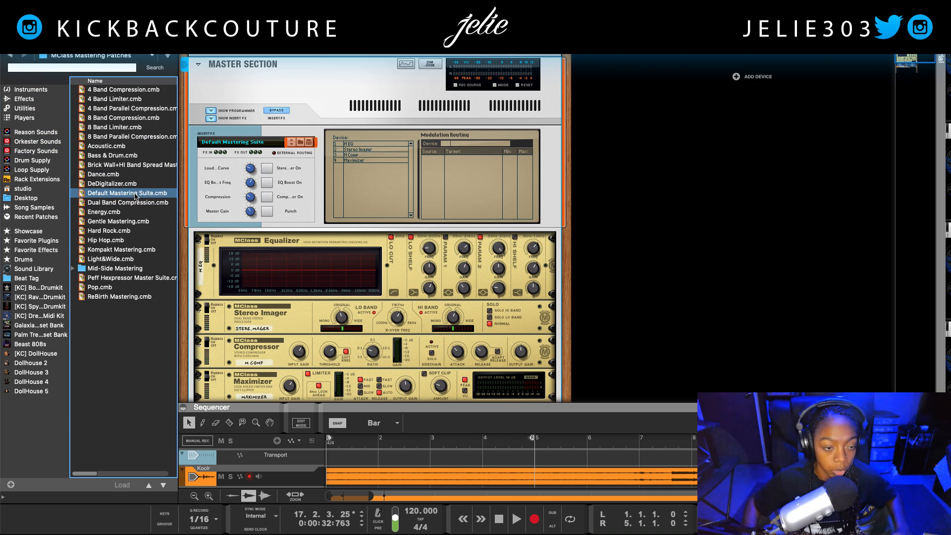
click(148, 186)
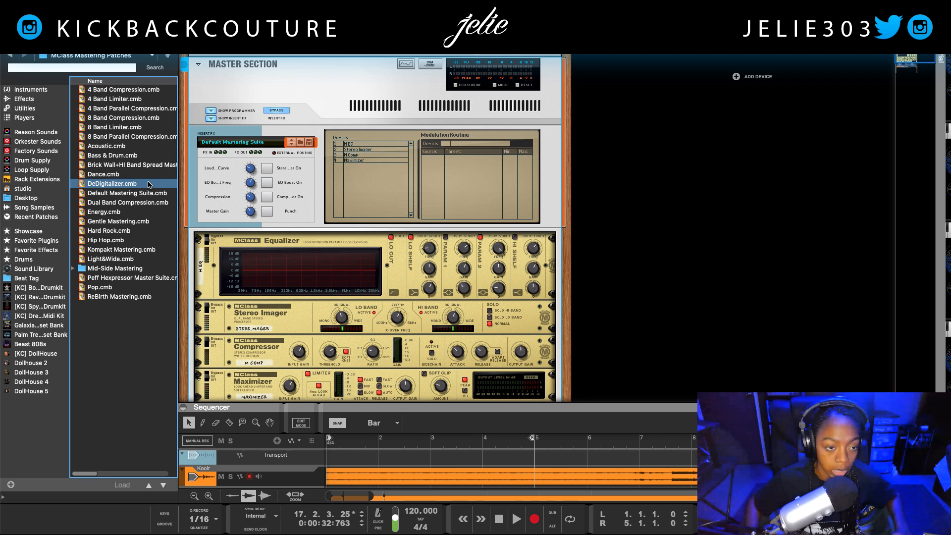
double_click(148, 193)
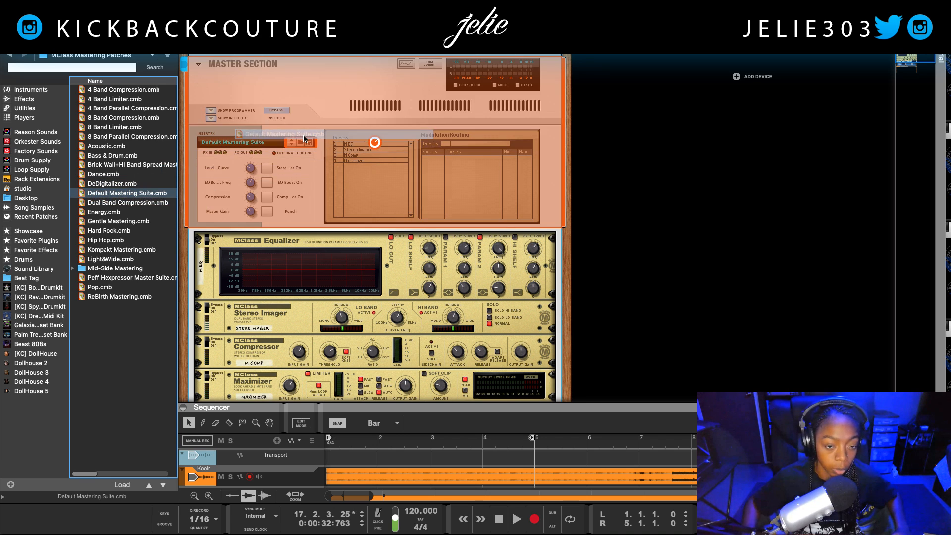
Reset the MClass Equalizer, Stereo Imager, Compressor and Maximizer to their initial settings, and hide the browser
scroll(284, 168, down, 3)
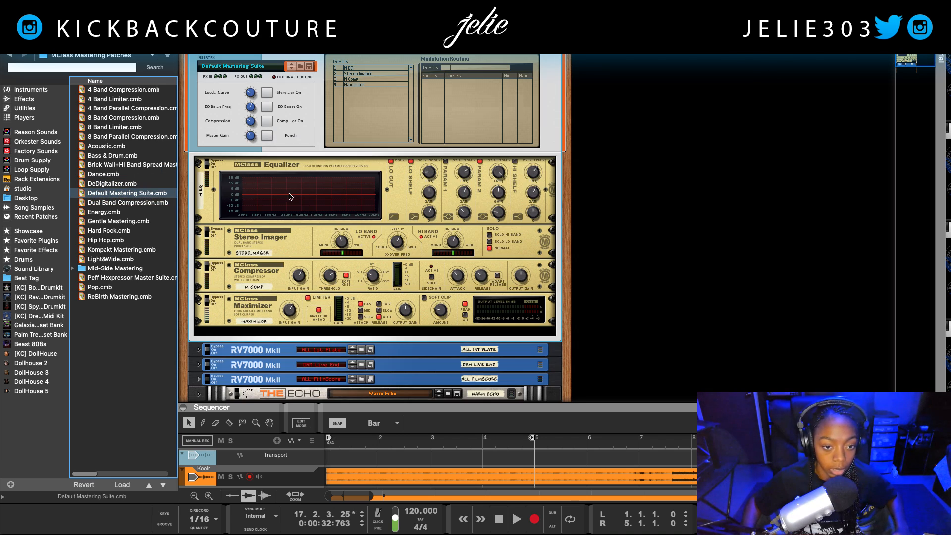
right_click(284, 169)
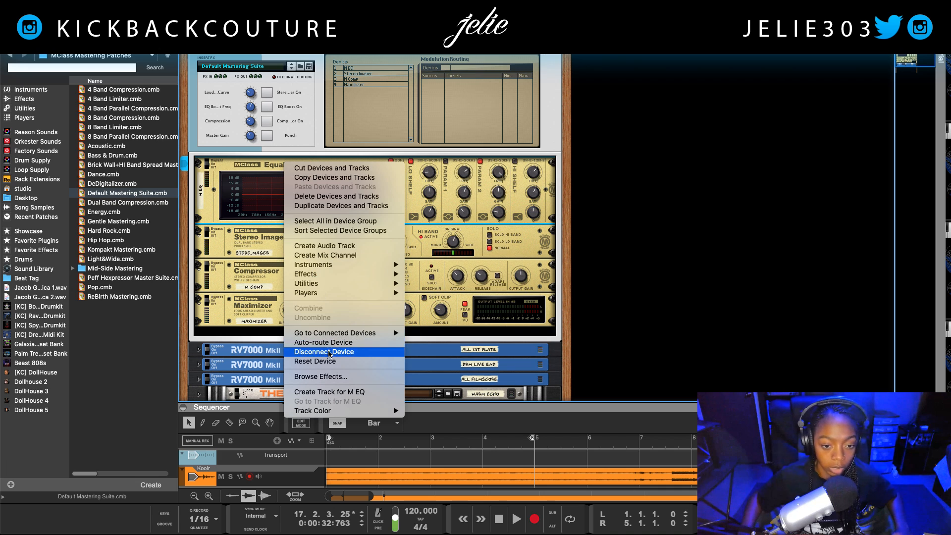
right_click(276, 243)
right_click(287, 246)
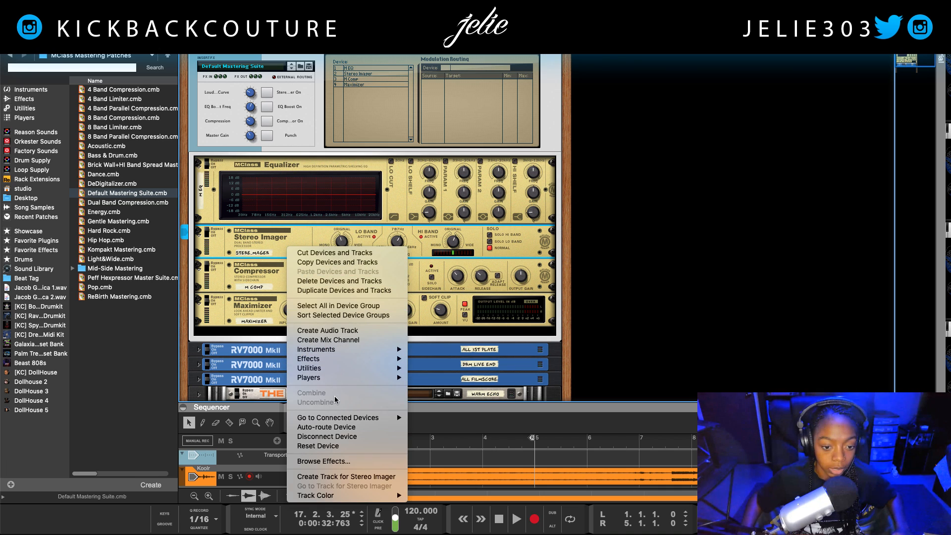
click(336, 447)
right_click(276, 267)
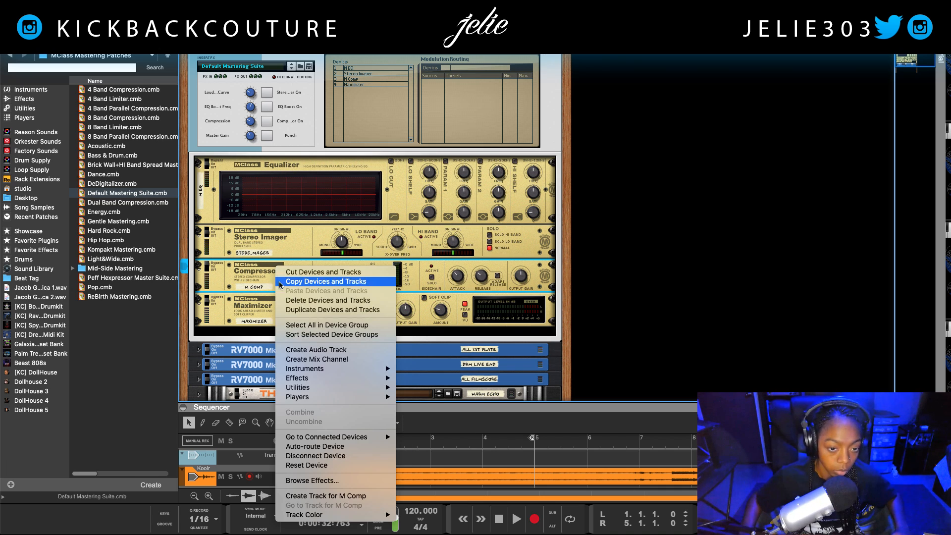
click(340, 465)
right_click(276, 310)
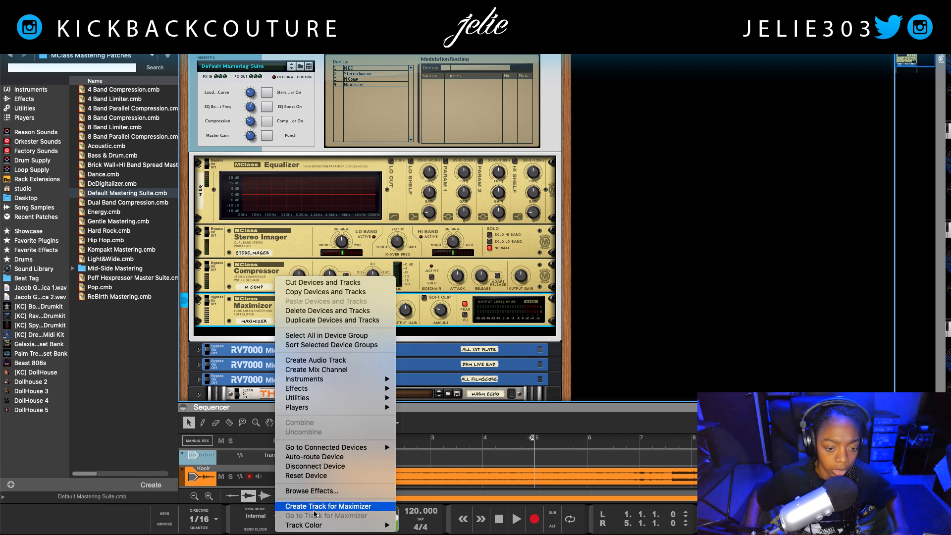
click(322, 476)
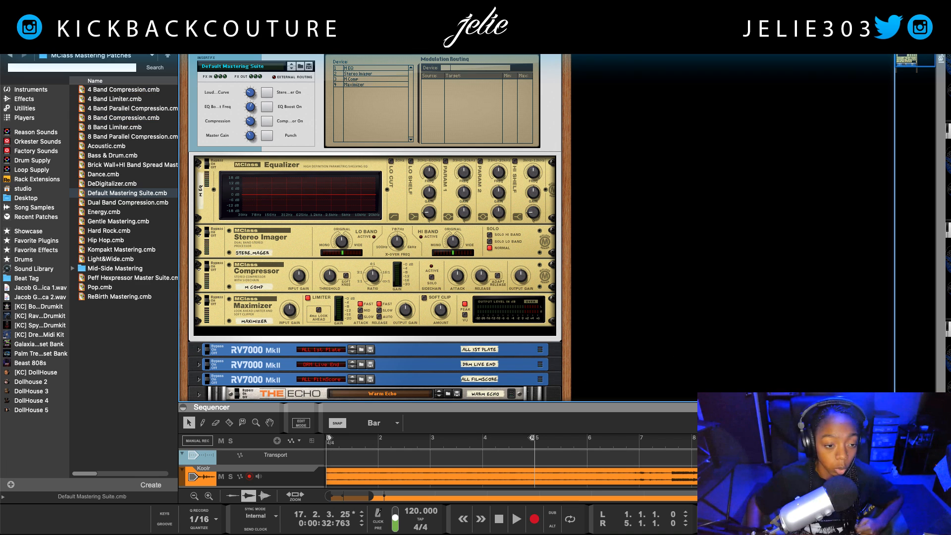
key(F3)
scroll(341, 283, up, 3)
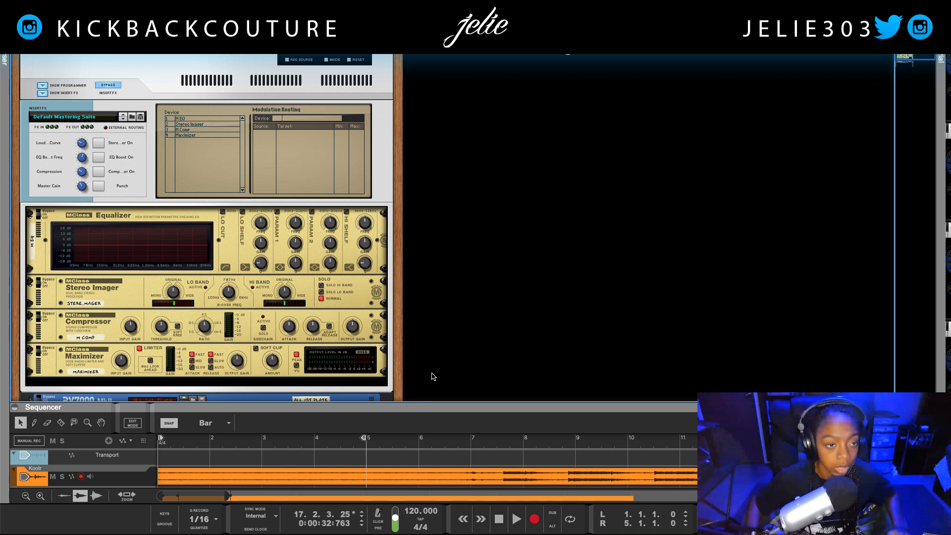
Enlarge the sequencer and zoom out horizontally to show the Koolr clip through to its end
scroll(340, 361, down, 2)
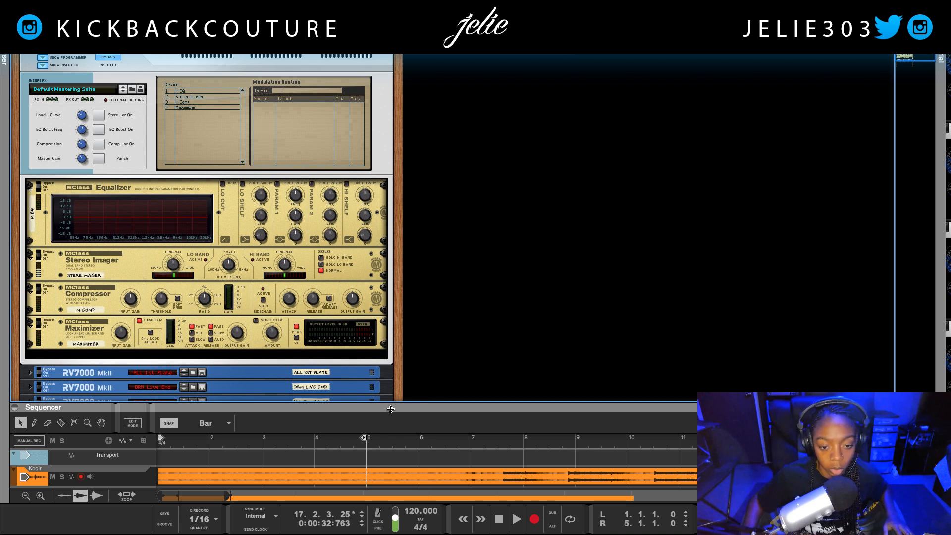
drag(390, 408, 391, 116)
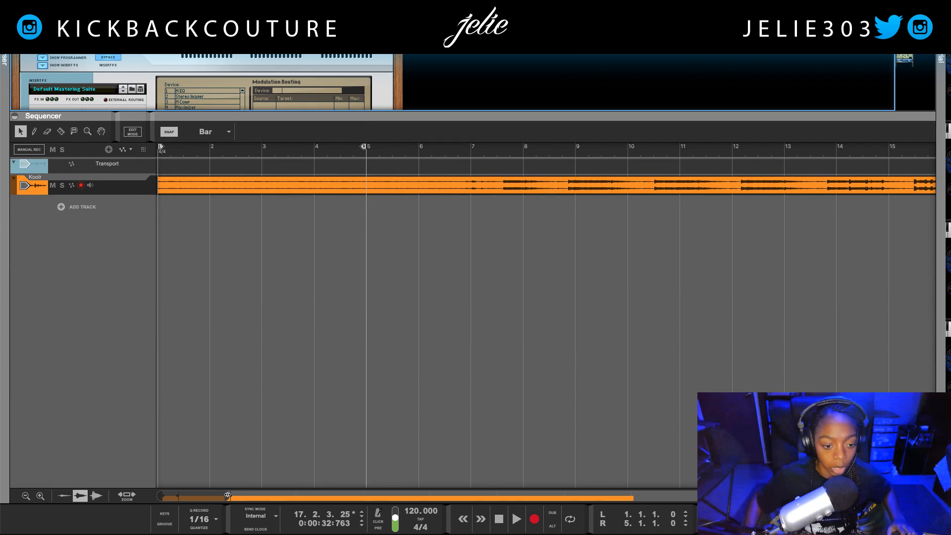
drag(229, 496, 581, 482)
click(96, 497)
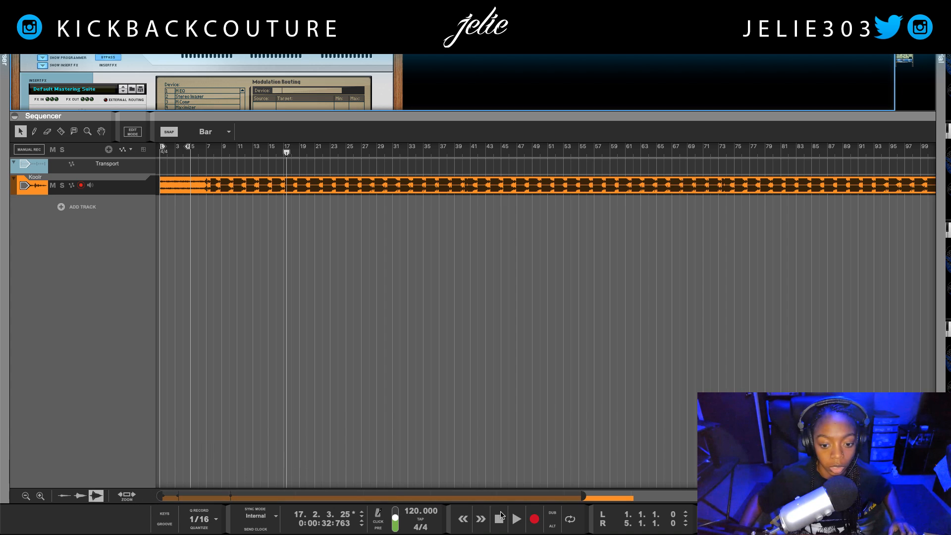
drag(366, 497, 466, 497)
click(80, 496)
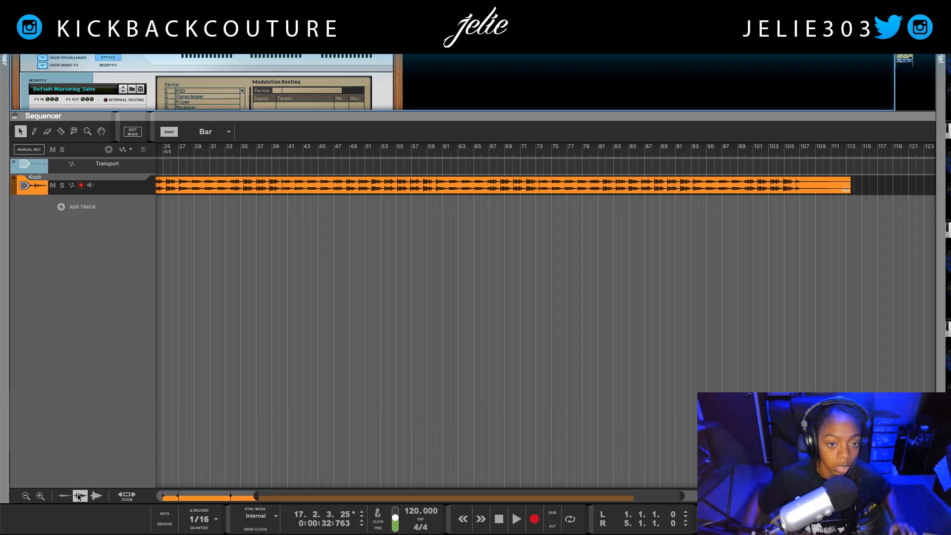
Set the left locator to bar 34 and the right locator to bar 40, and play from the left locator
drag(234, 151, 231, 150)
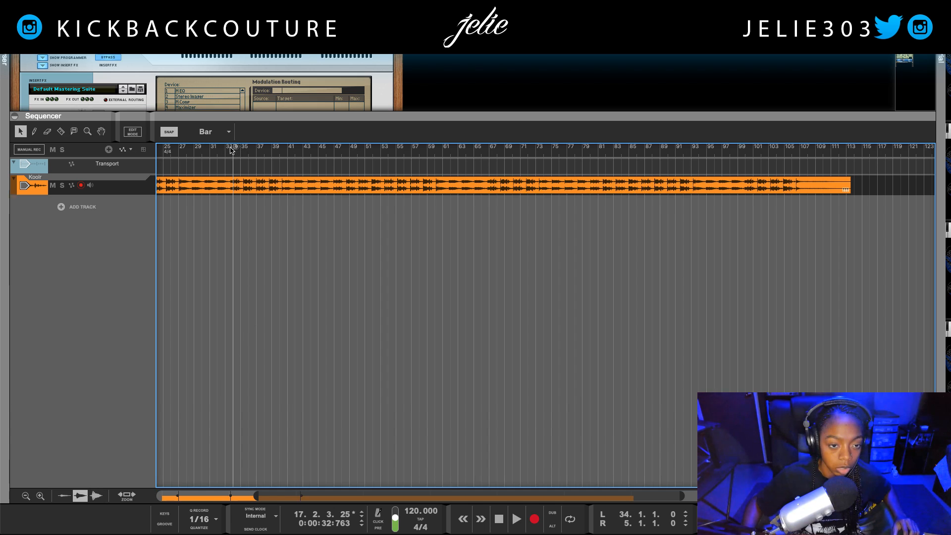
super+click(281, 148)
key(KP_1)
key(space)
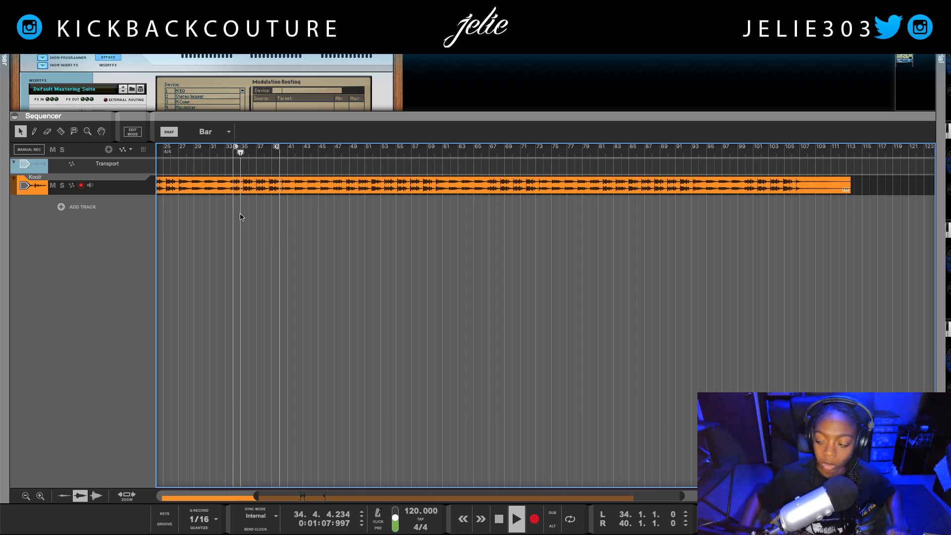
key(space)
key(space)
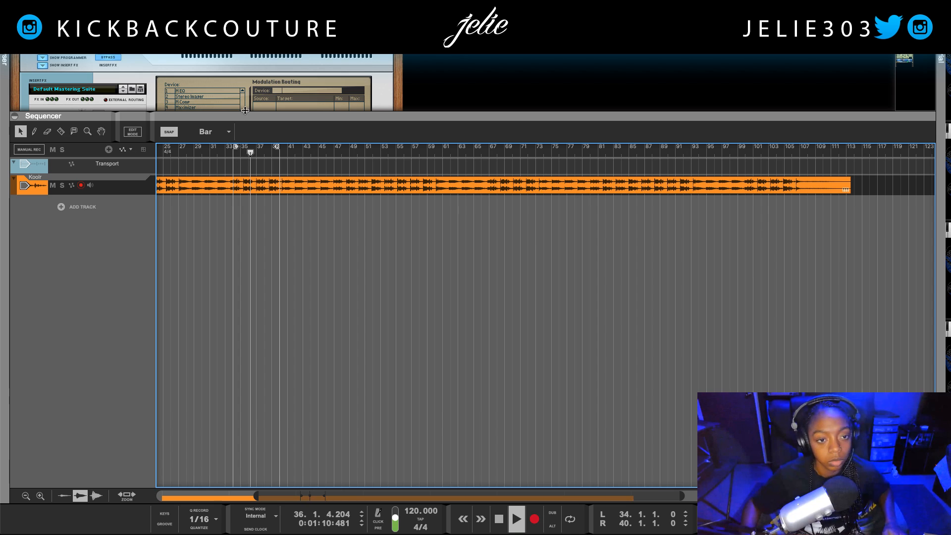
Enlarge the rack to show all the mastering effects, stop playback, and turn off the Master Section's insert effects bypass
drag(249, 113, 254, 488)
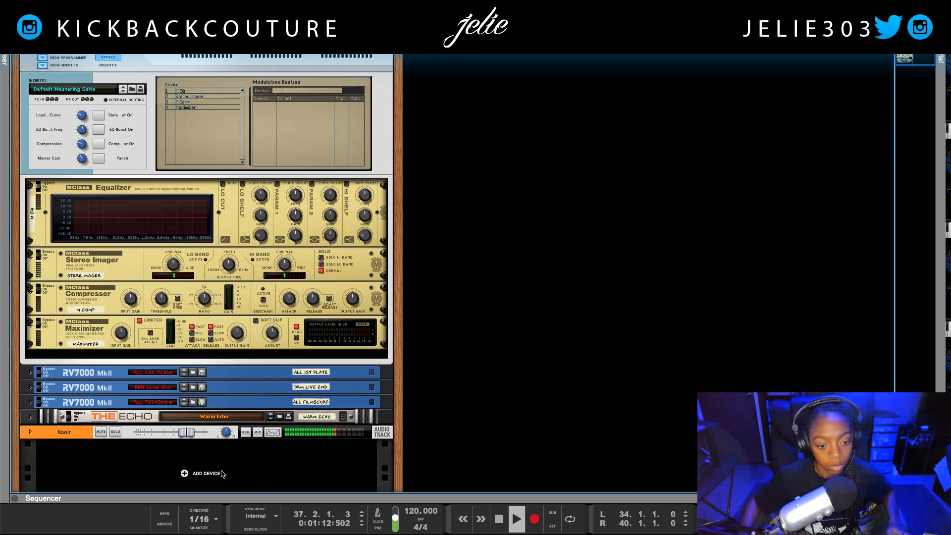
scroll(52, 239, up, 3)
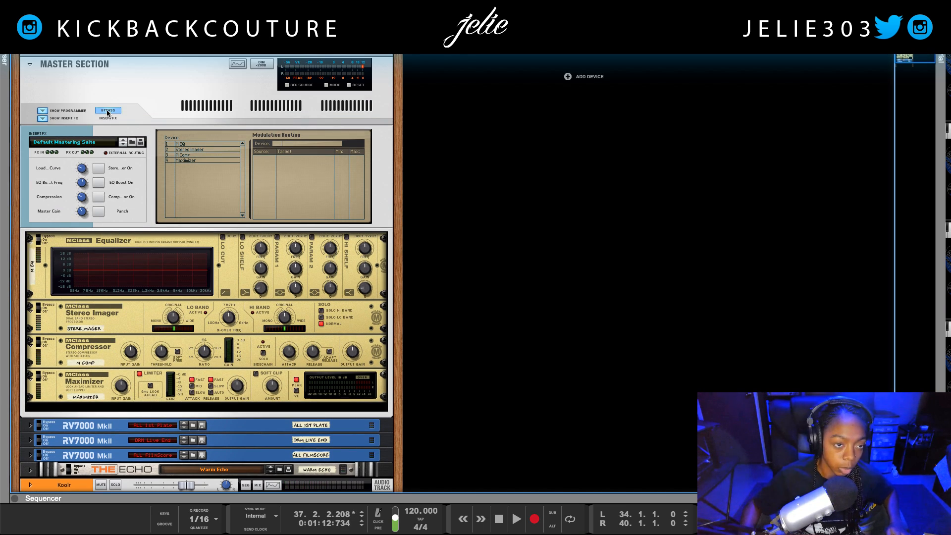
click(108, 111)
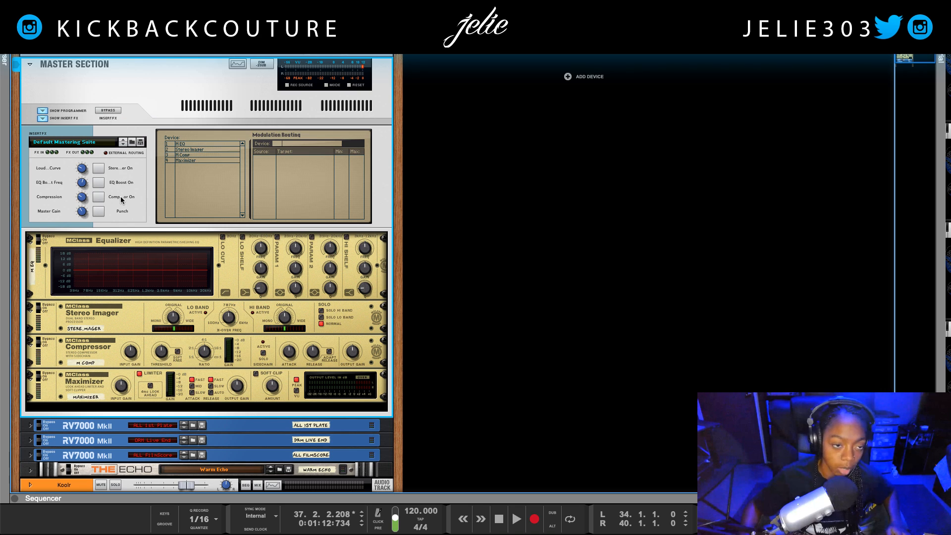
Enable Lo Cut on the MClass Equalizer and play the track from the left locator with the sequencer visible below the rack
click(68, 244)
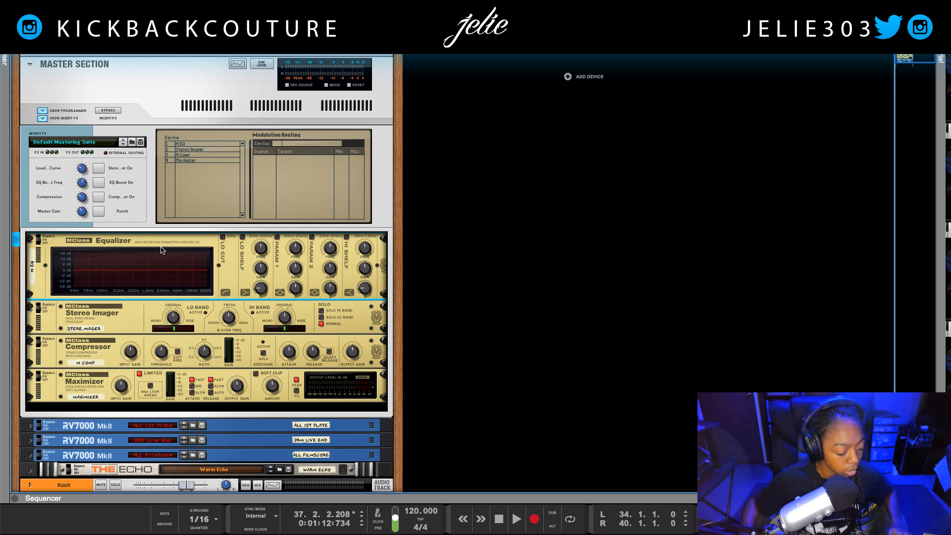
click(223, 237)
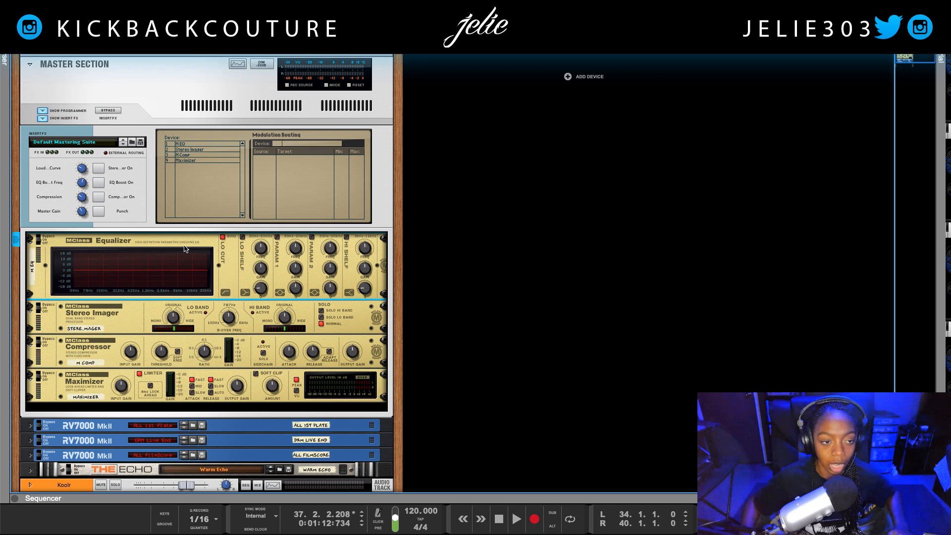
key(Home)
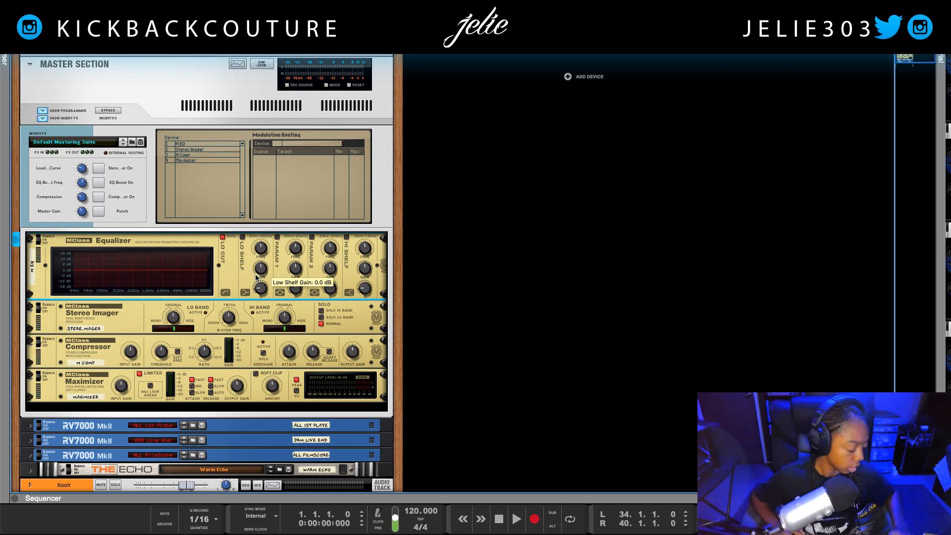
key(space)
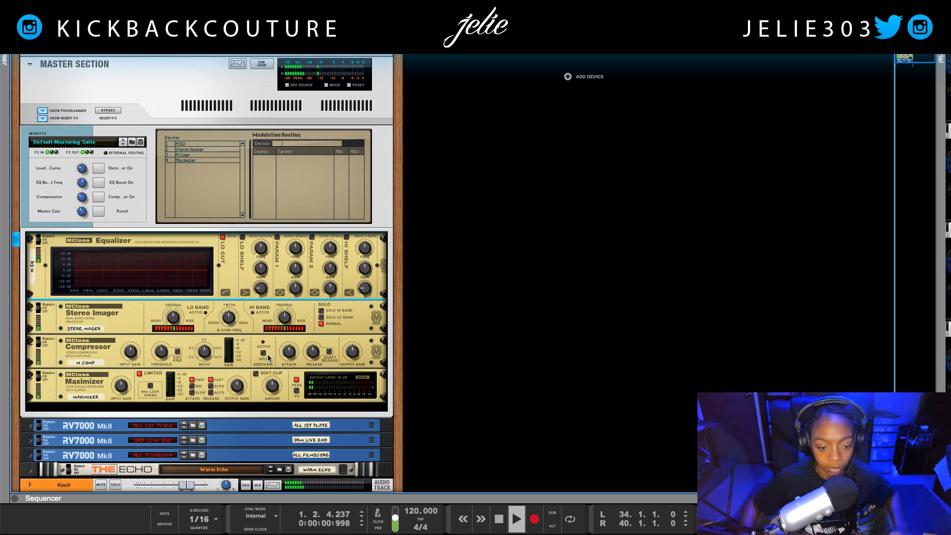
drag(350, 500, 372, 350)
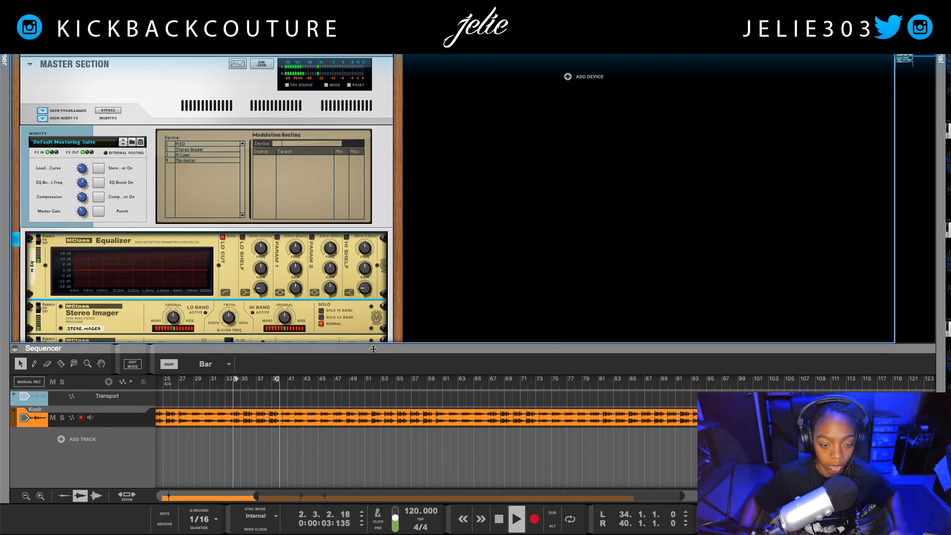
key(KP_1)
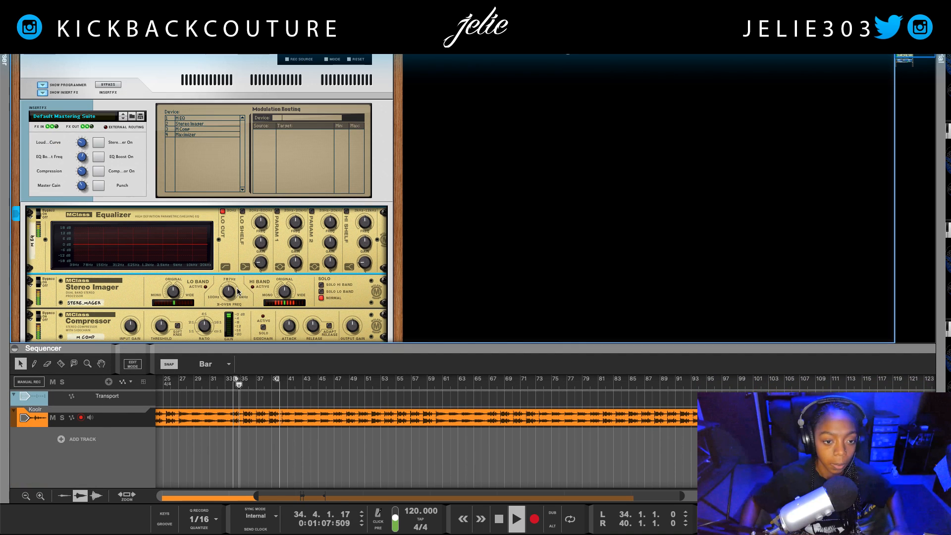
scroll(227, 267, down, 2)
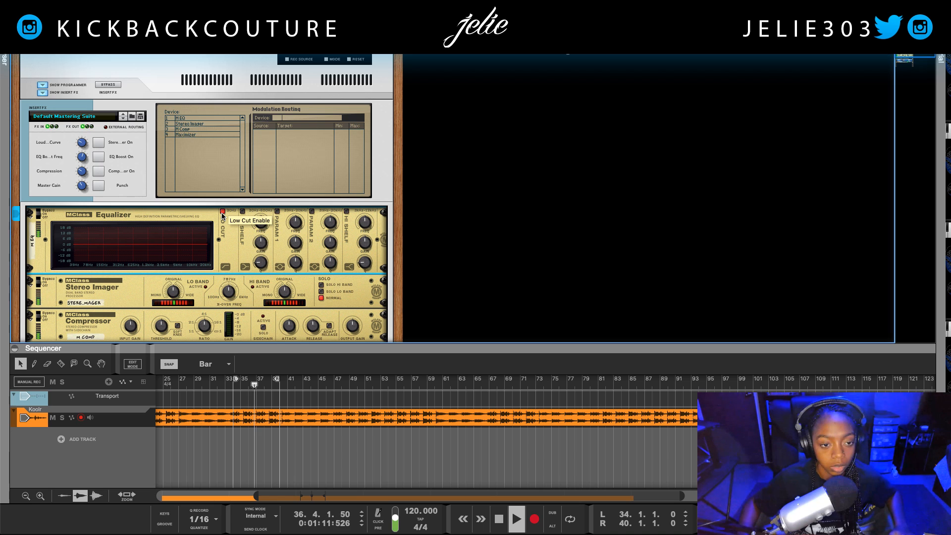
Stop playback and bypass the MClass Maximizer, Compressor and Stereo Imager, leaving only the Equalizer active
key(space)
scroll(153, 239, down, 5)
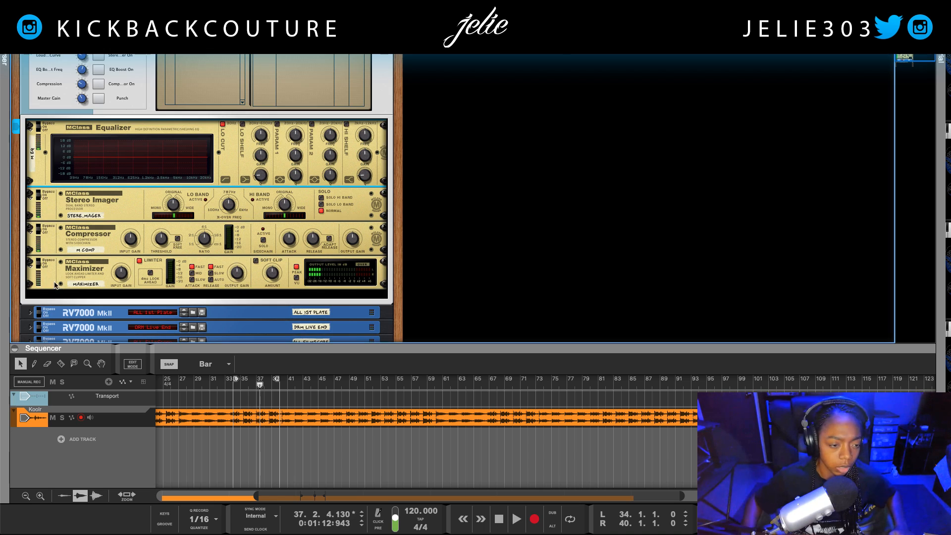
click(38, 228)
click(38, 194)
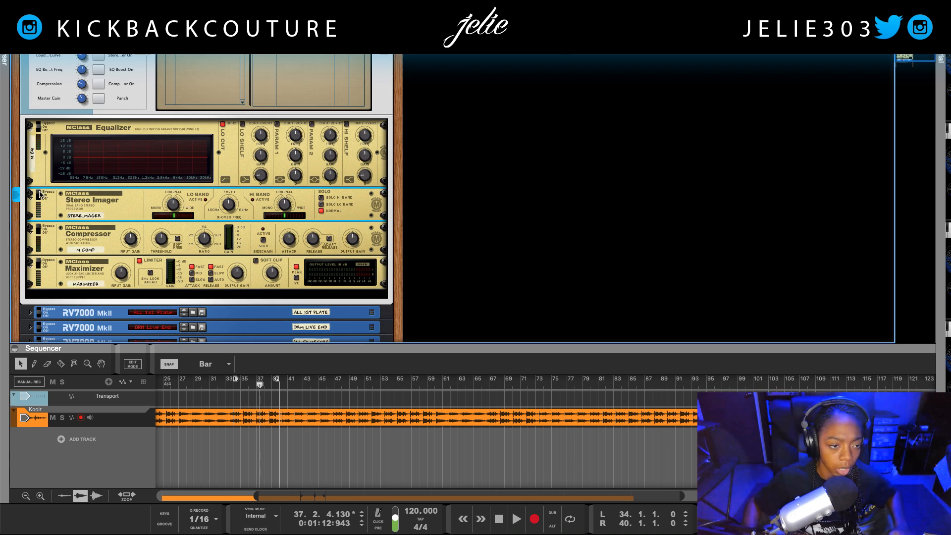
Listen from the left locator to judge the Equalizer's Lo Cut, stop playback, and turn Lo Cut off
key(space)
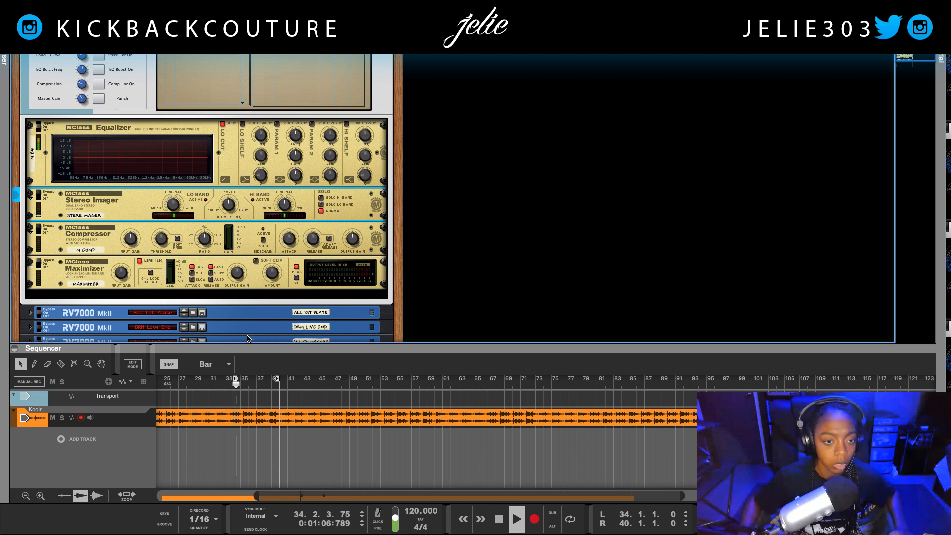
scroll(228, 132, up, 1)
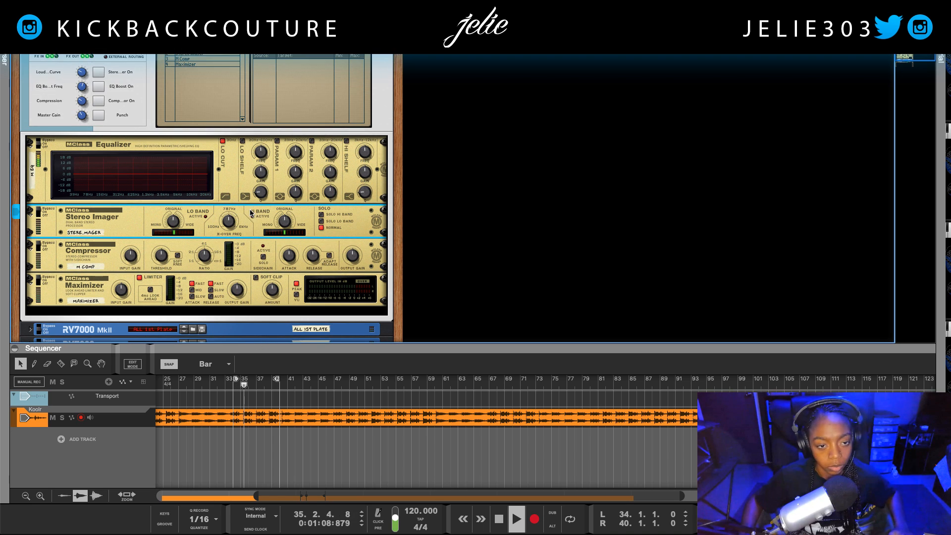
scroll(252, 191, up, 1)
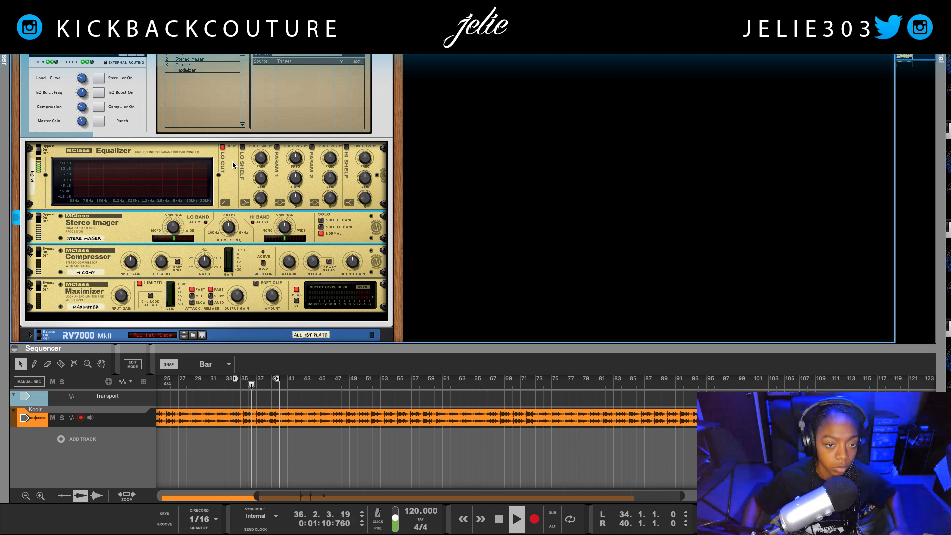
click(223, 147)
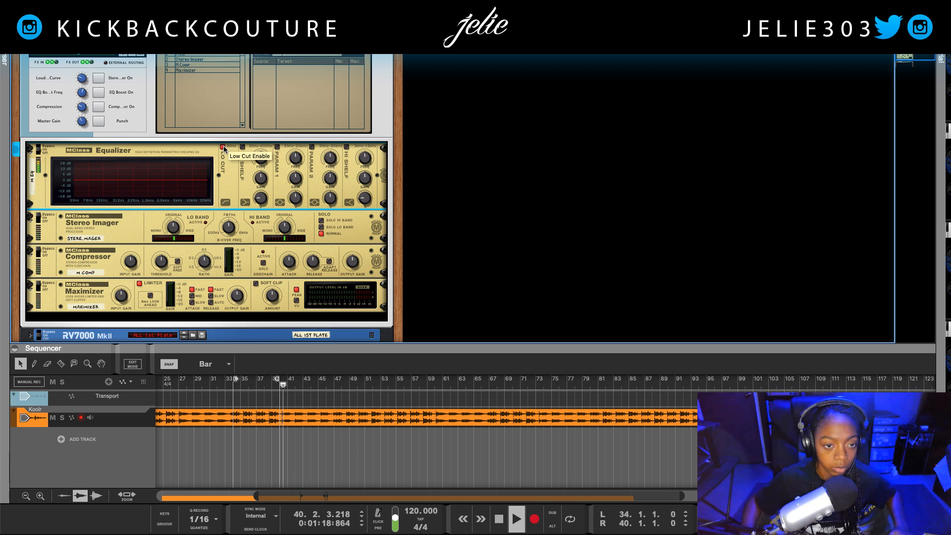
key(space)
click(222, 148)
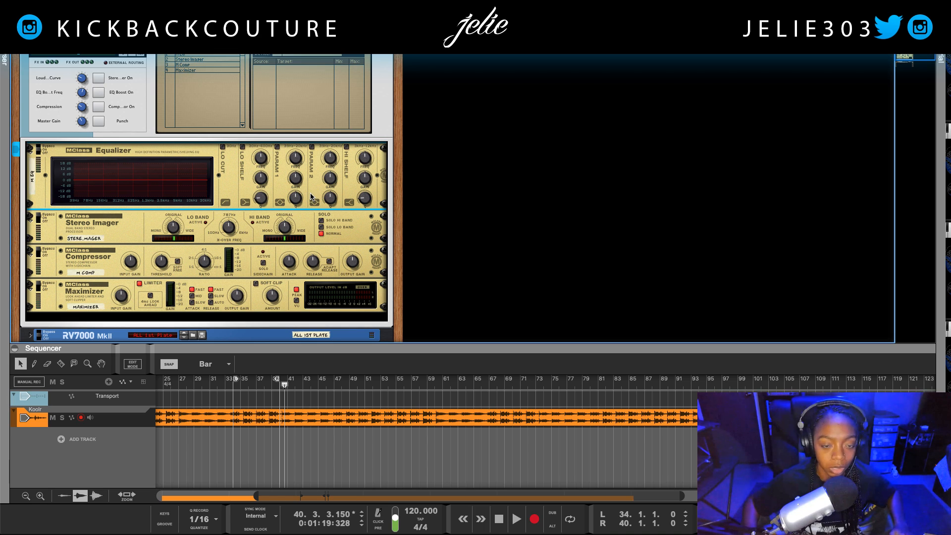
Enable the Equalizer's Param 2 band and set its frequency to 3.829 kHz and its gain to -3.4 dB
click(312, 147)
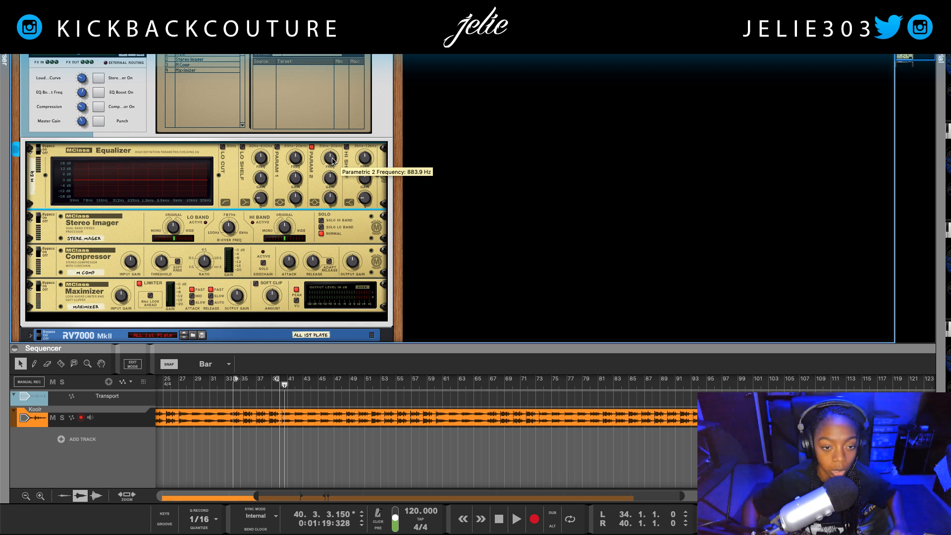
drag(333, 161, 332, 154)
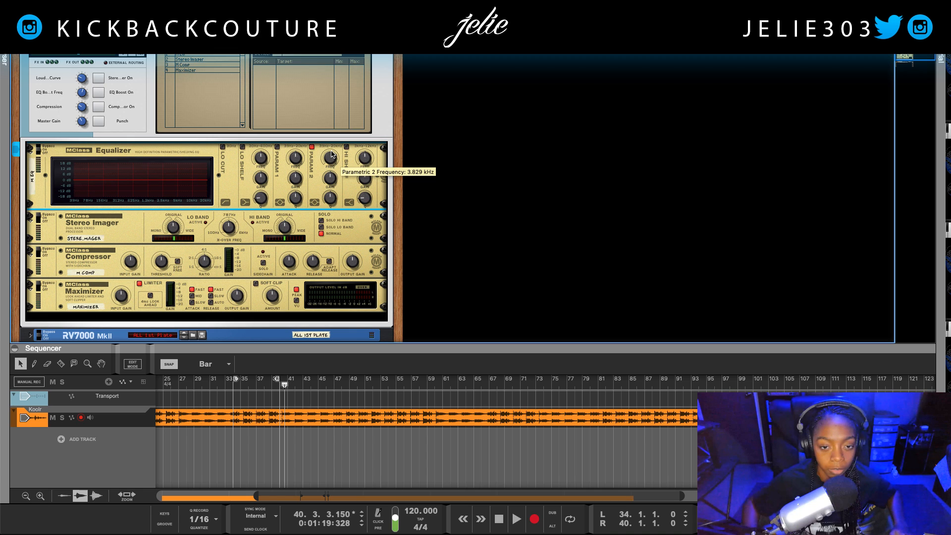
drag(332, 155, 335, 186)
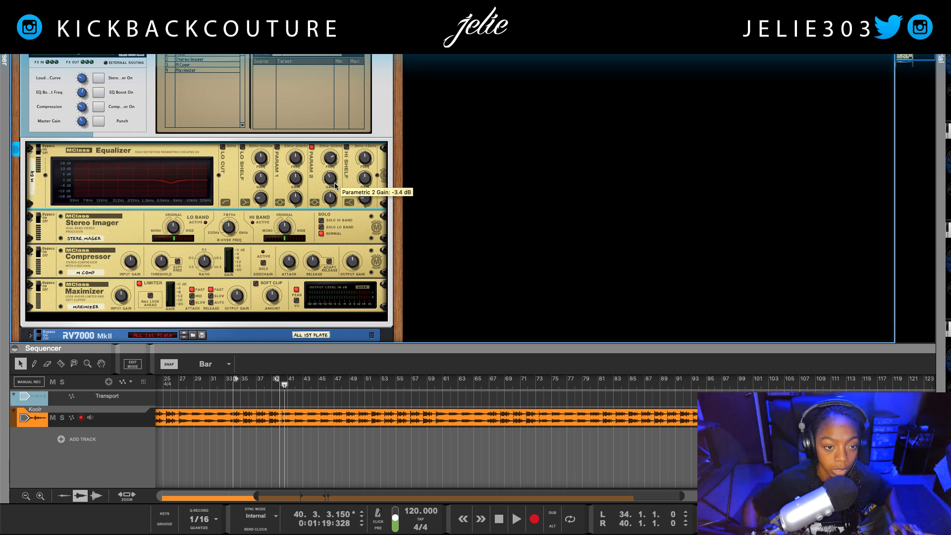
Enable and adjust the Equalizer's Param 1 band, and set the Param 2 gain to -1.7 dB
click(277, 147)
drag(296, 162, 298, 183)
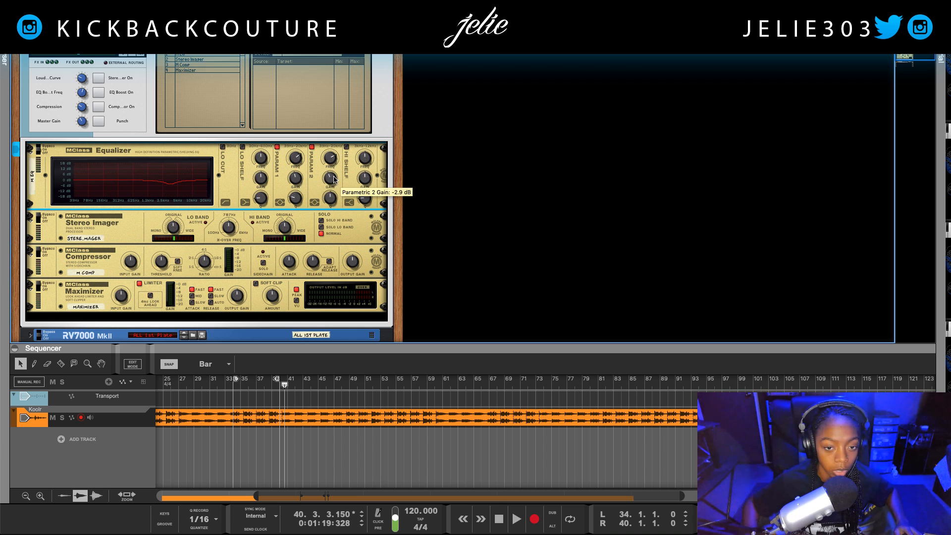
drag(334, 179, 334, 179)
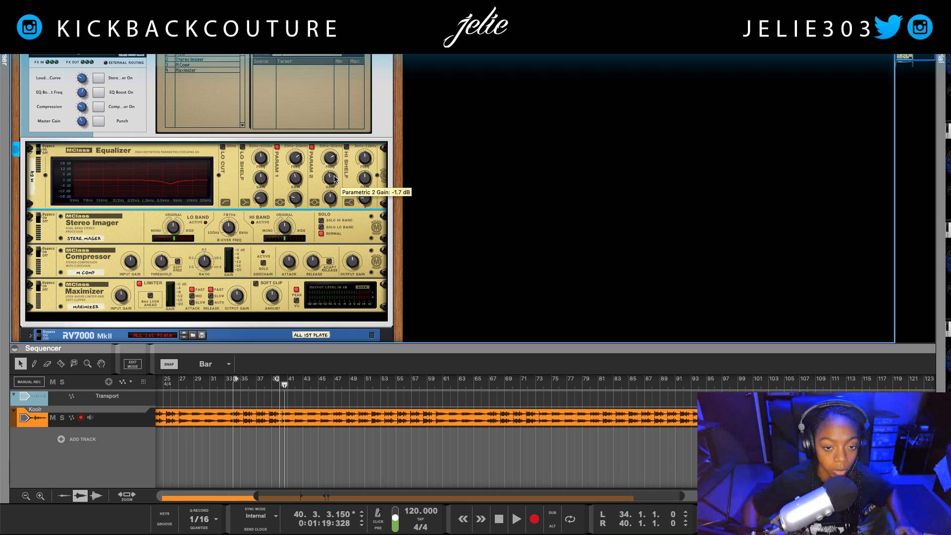
Play from the left locator and compare the sound with the Master Section's insert effects bypassed and active
scroll(112, 183, up, 1)
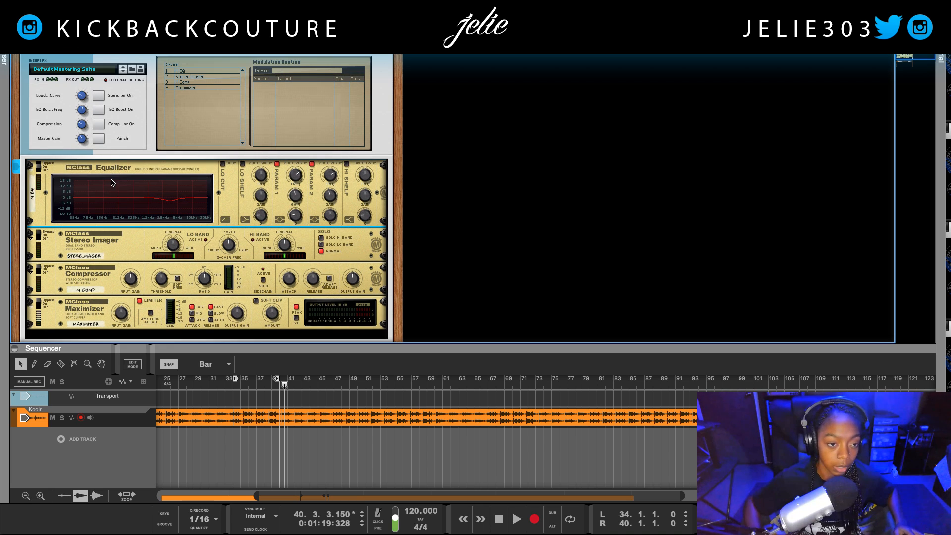
key(space)
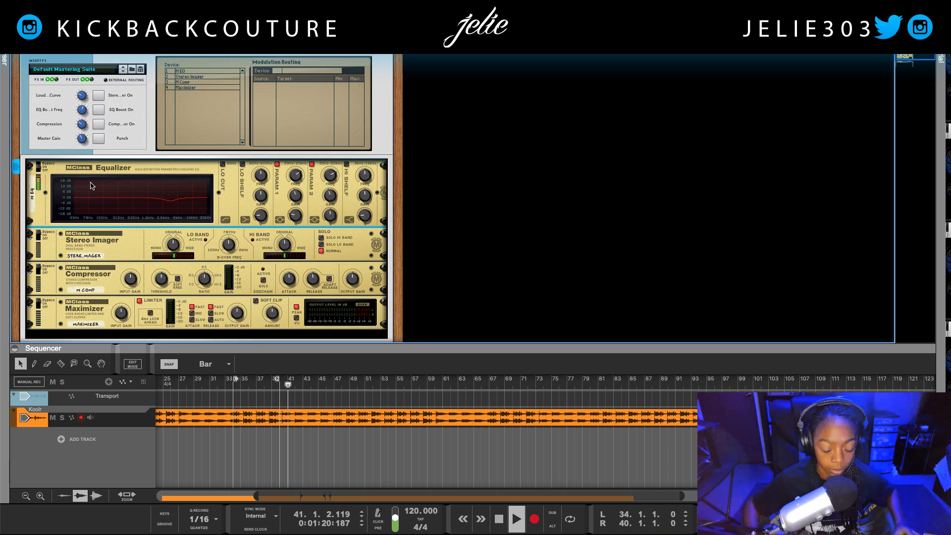
key(KP_1)
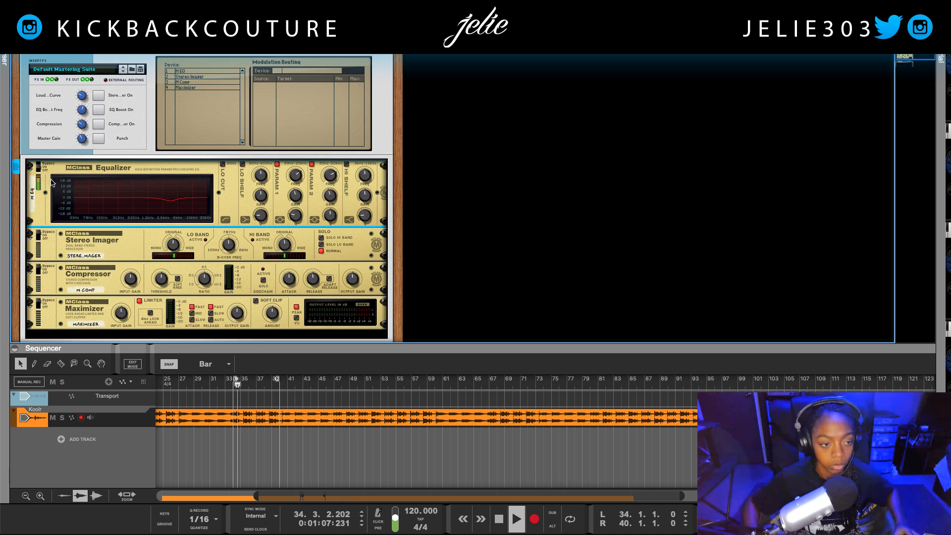
scroll(99, 128, up, 4)
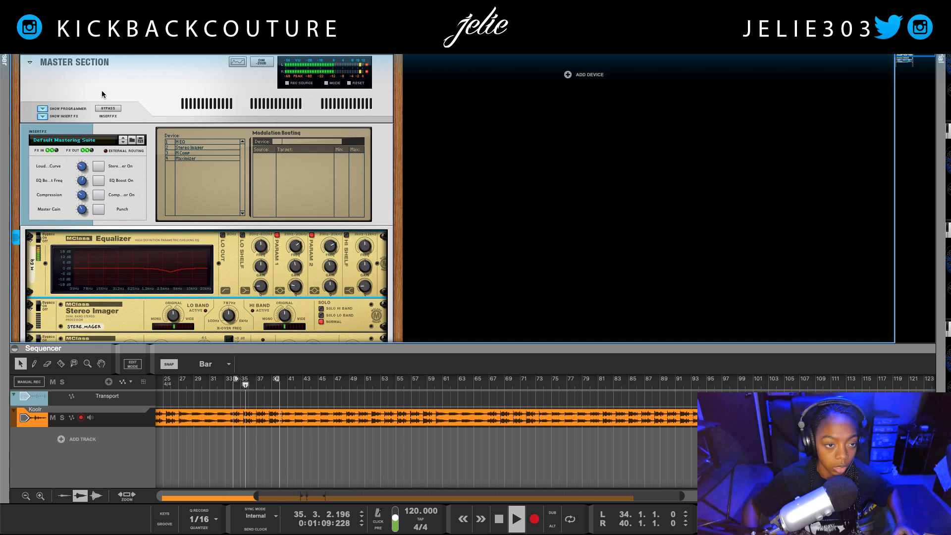
click(104, 109)
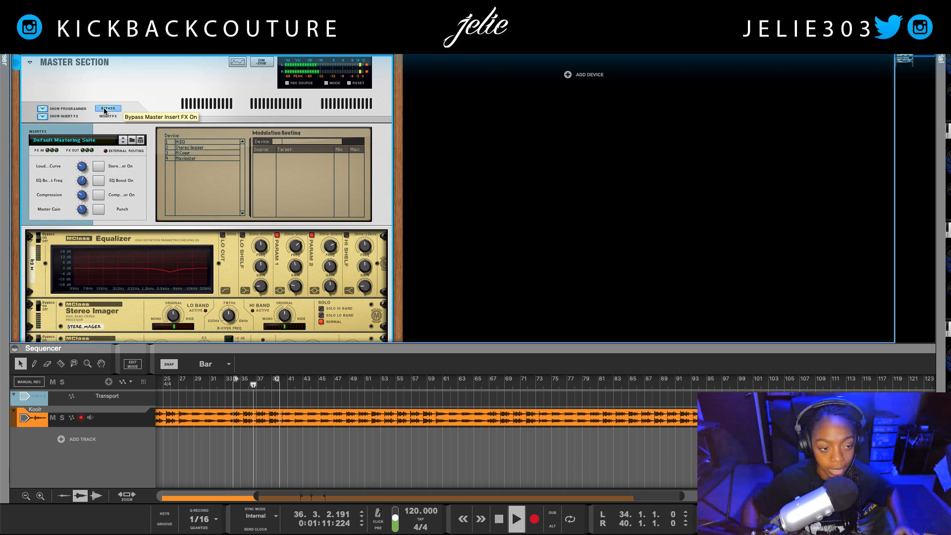
click(104, 109)
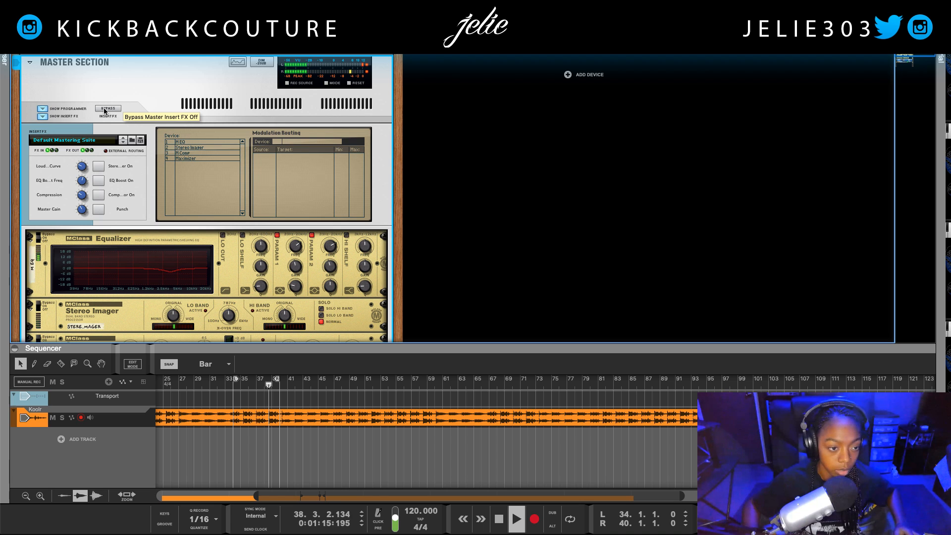
Stop playback, then adjust the Stereo Imager by activating its Lo Band, narrowing it toward mono, and adjusting the X-Over frequency
key(space)
scroll(99, 198, down, 3)
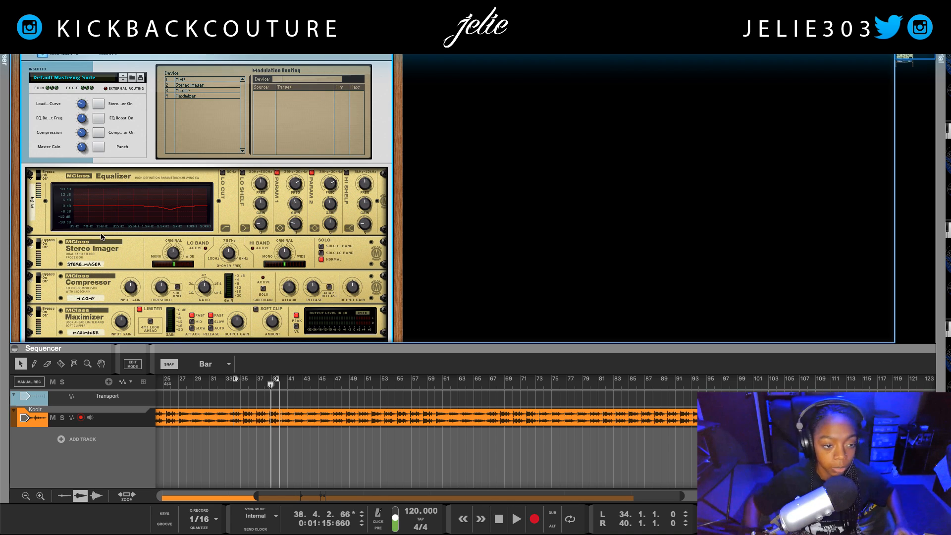
click(93, 244)
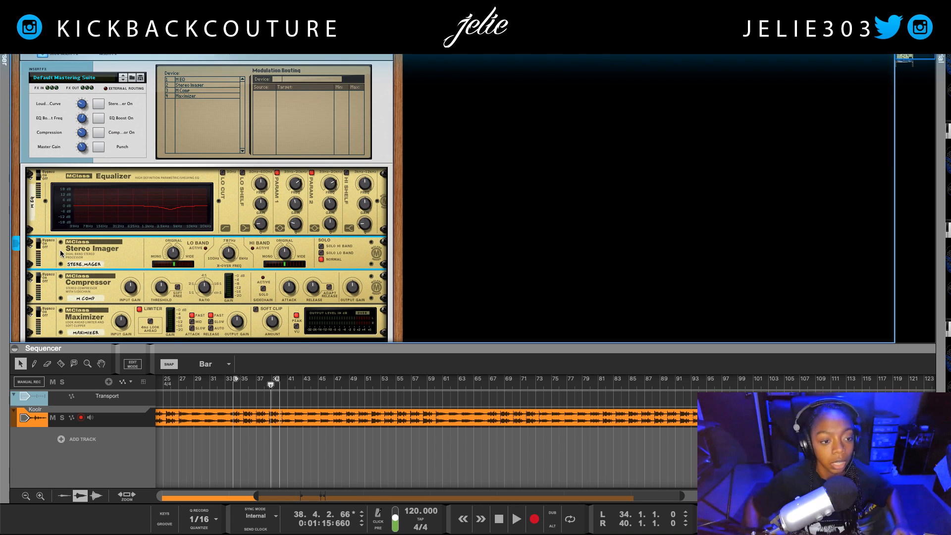
scroll(75, 300, up, 1)
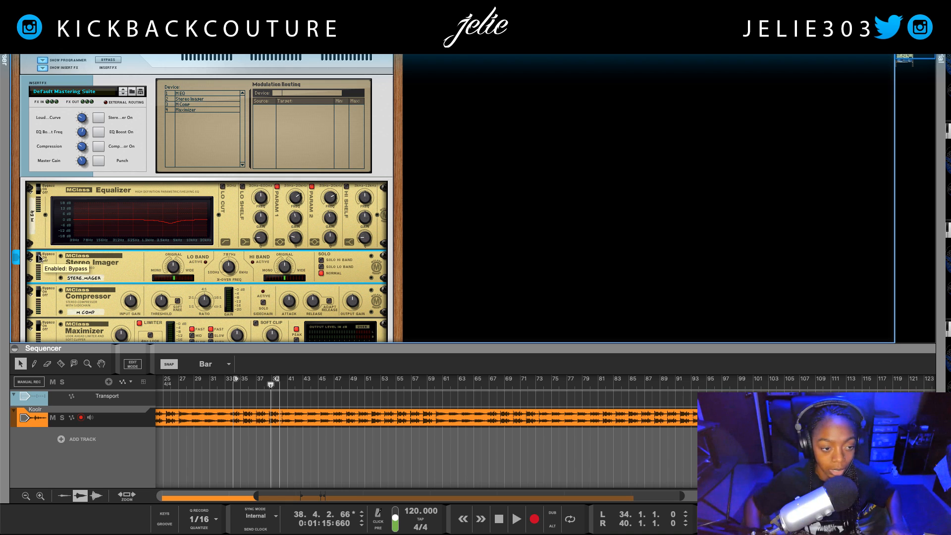
right_click(88, 264)
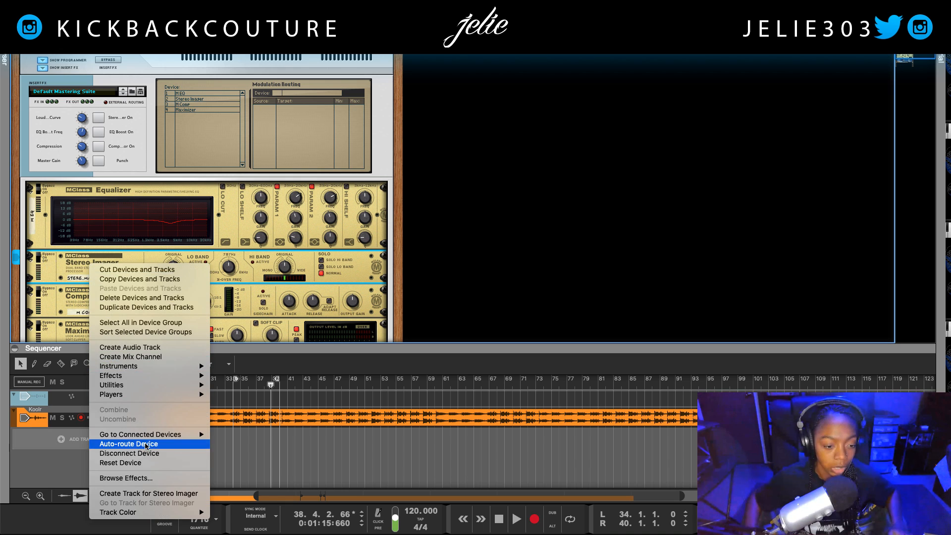
click(53, 270)
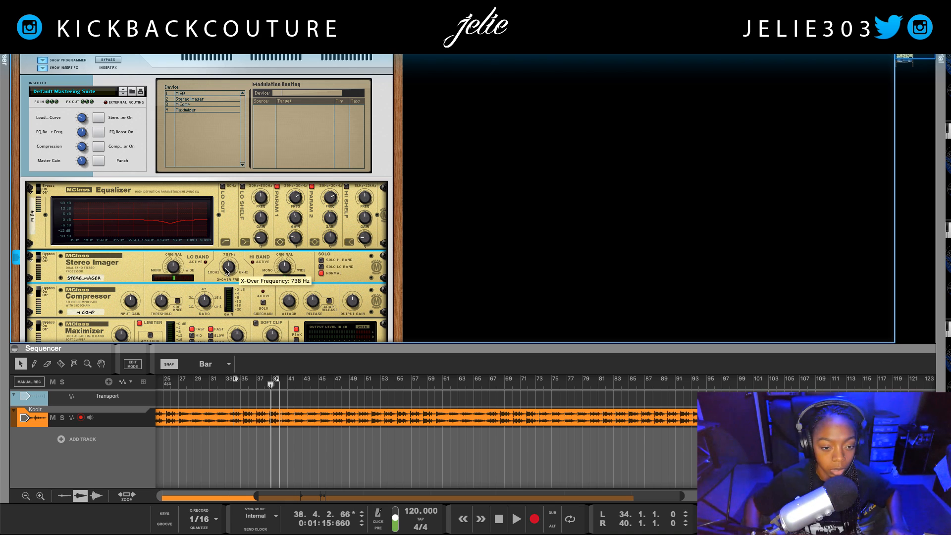
drag(226, 269, 225, 274)
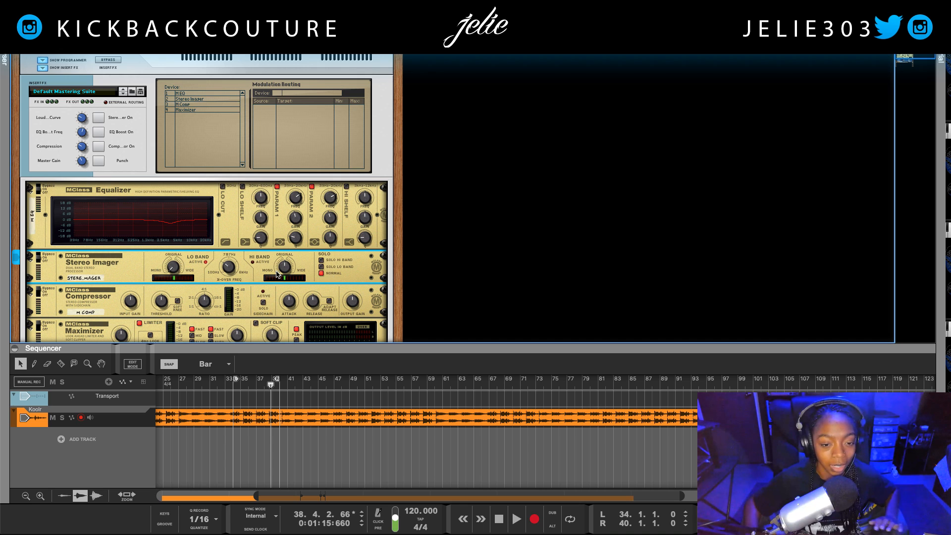
mouse_move(285, 272)
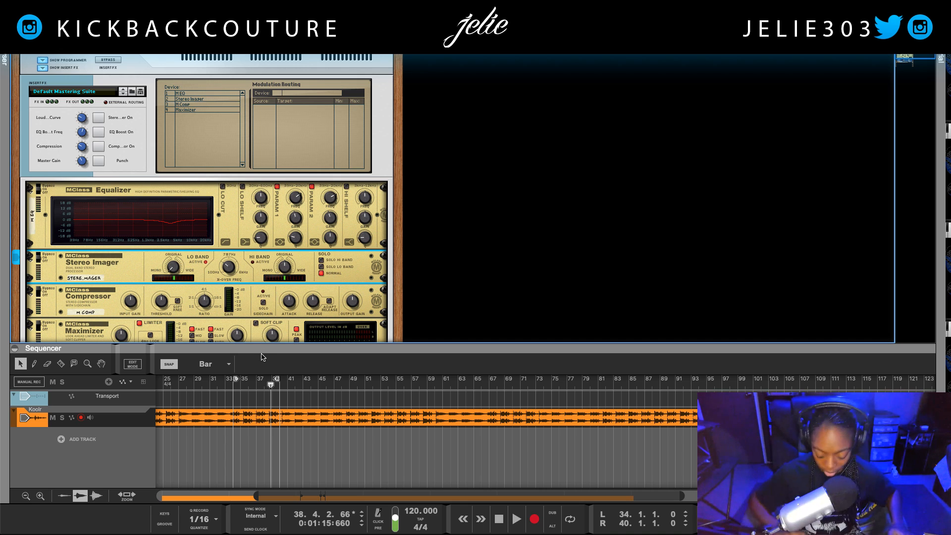
Play from the left locator, compare the sound with the master insert effects bypassed and active, and stop playback
key(space)
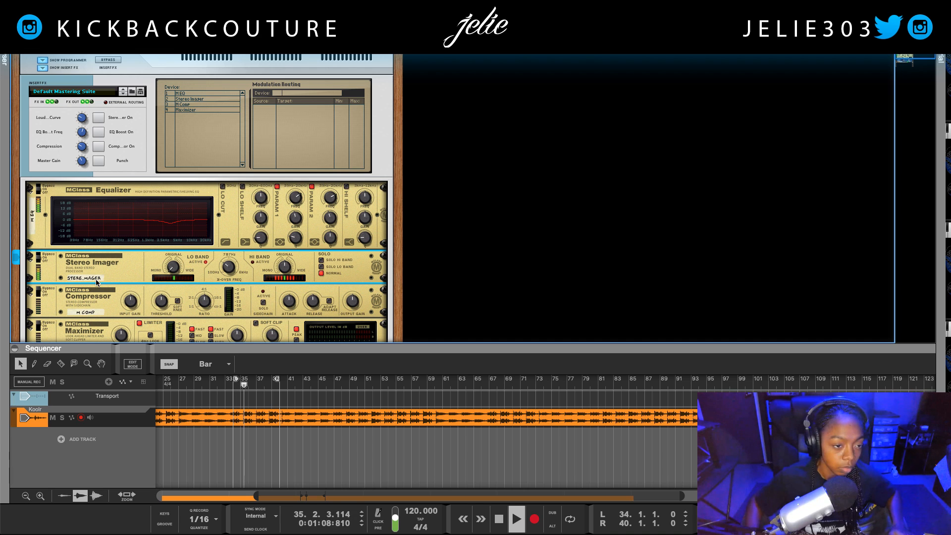
click(113, 60)
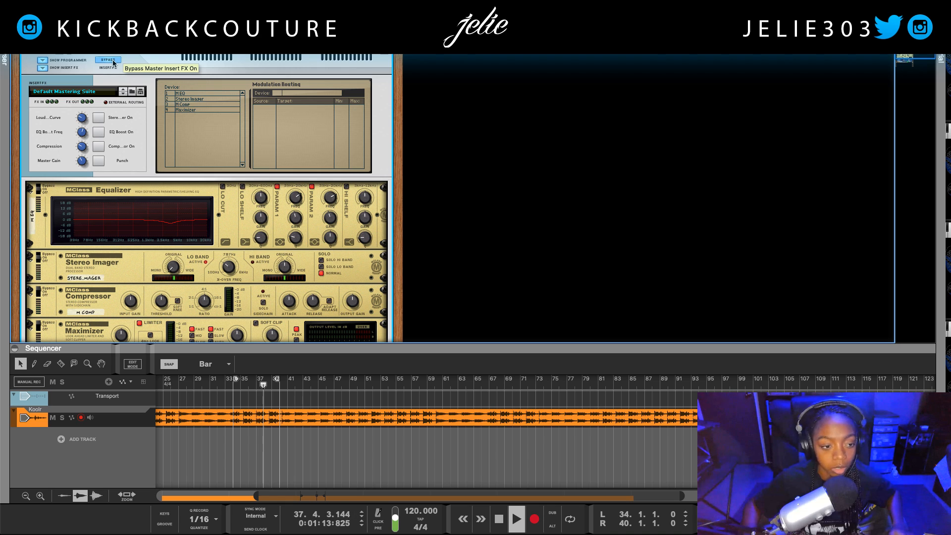
click(113, 62)
click(113, 61)
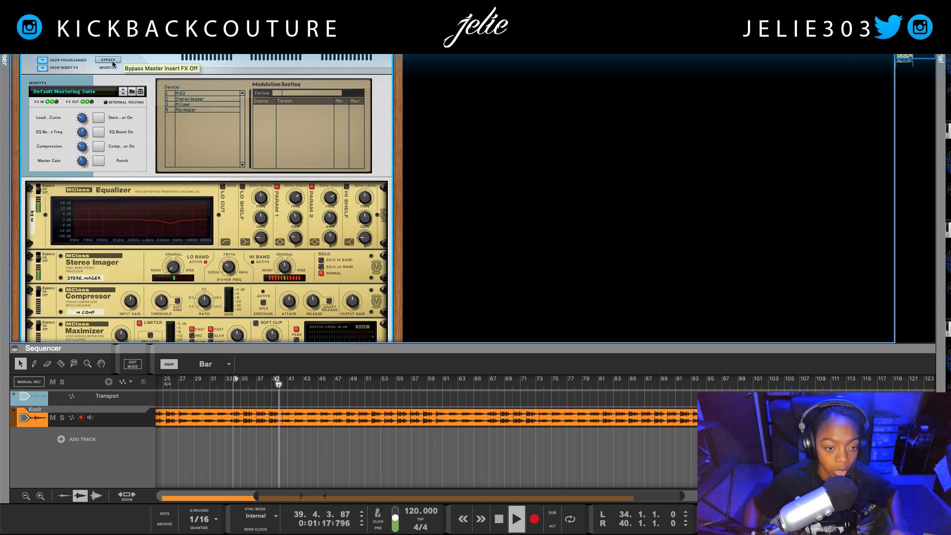
click(113, 61)
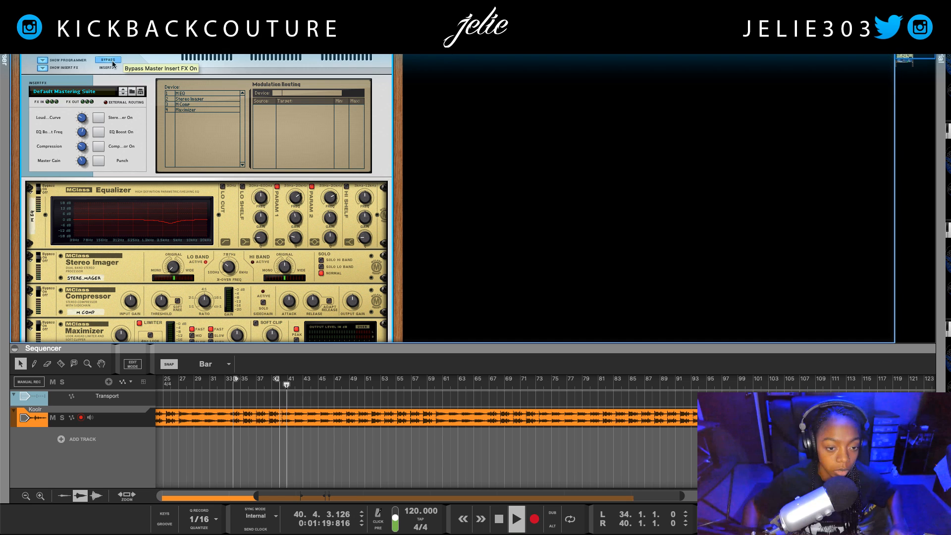
key(space)
Return the playhead to the left locator at bar 34 and show the main mixer
scroll(97, 281, down, 2)
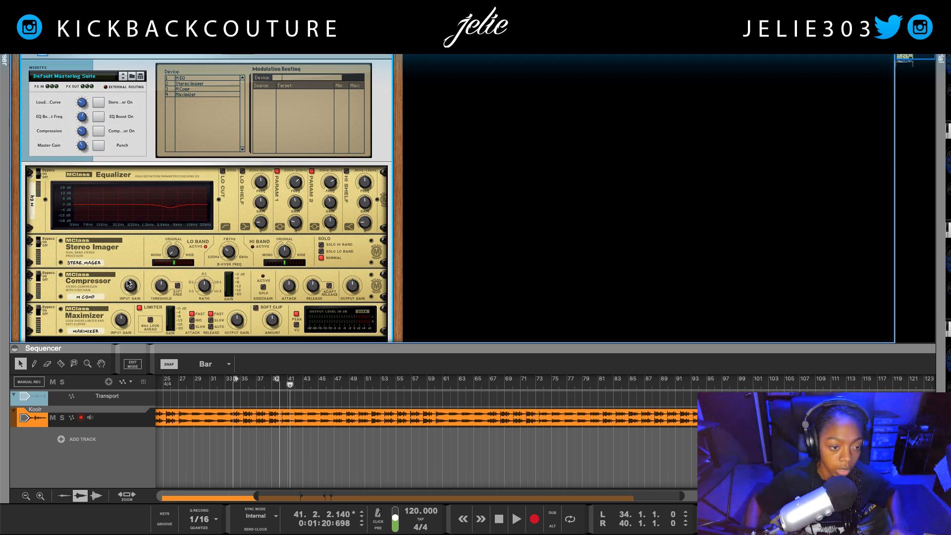
click(96, 282)
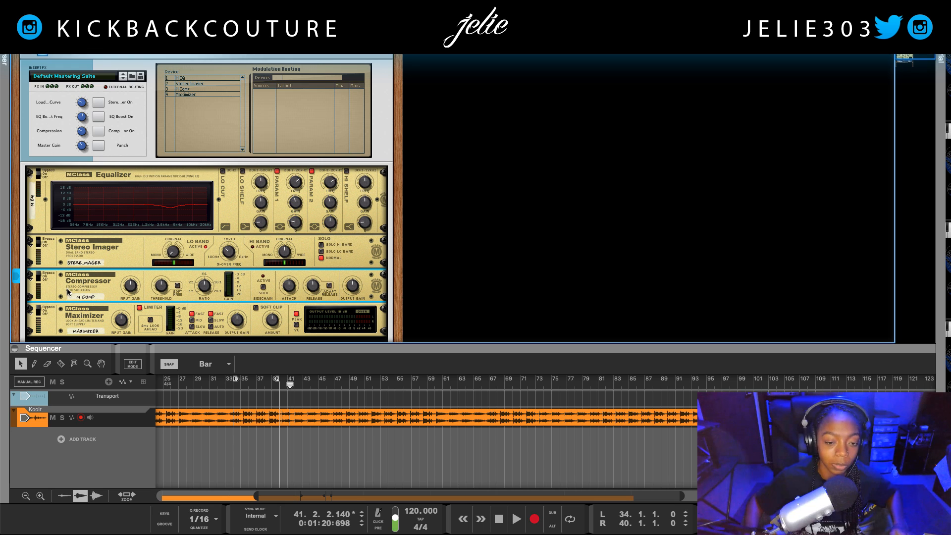
key(KP_1)
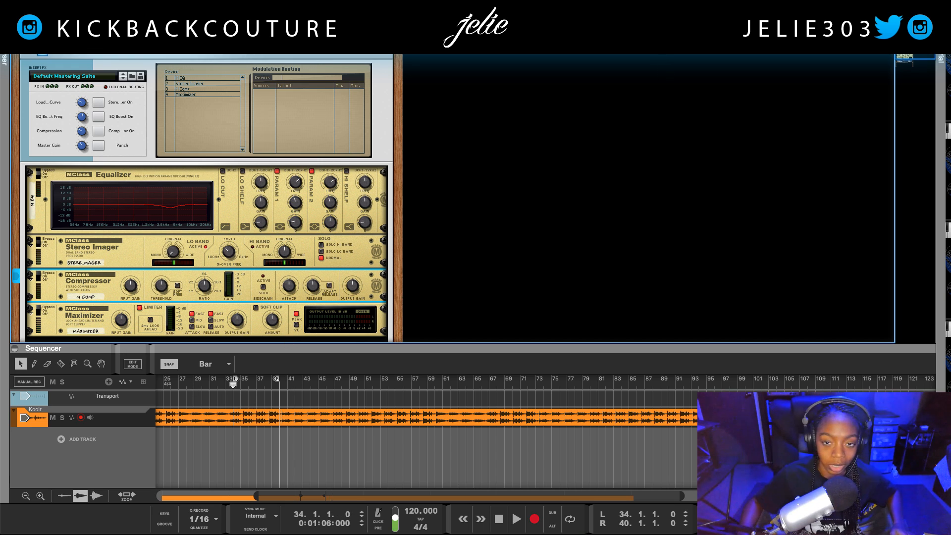
key(F5)
Collapse the mixer's EQ, Send, FX Send and FX Return sections and enable the Master Compressor
scroll(684, 282, up, 5)
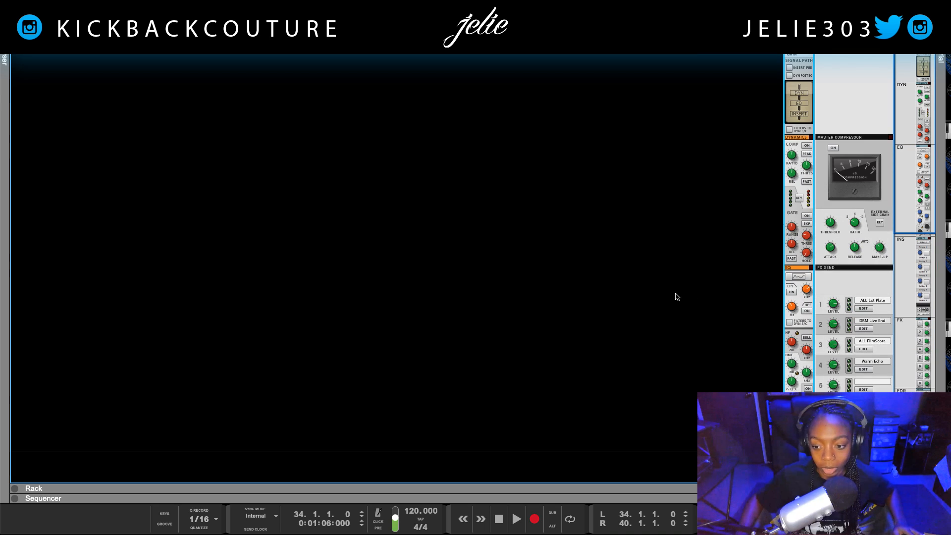
scroll(861, 223, down, 3)
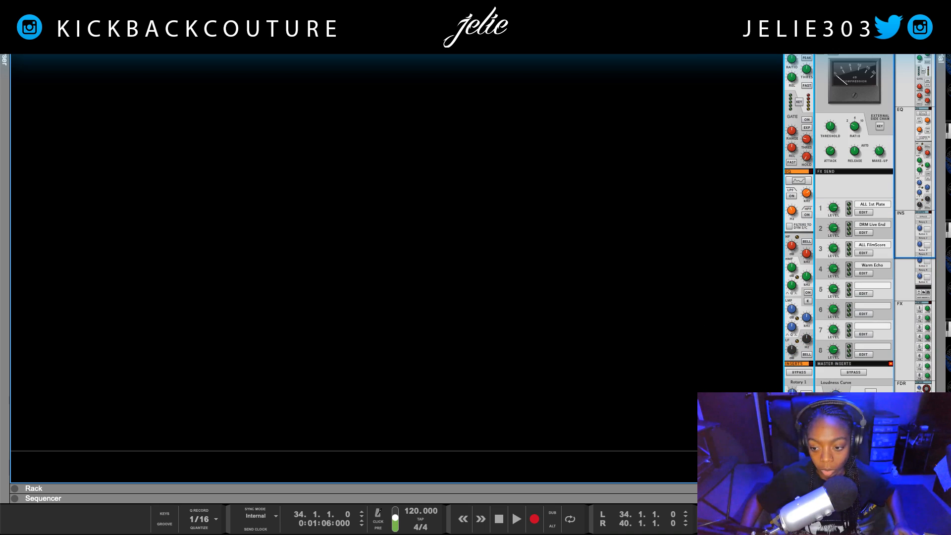
scroll(861, 223, down, 5)
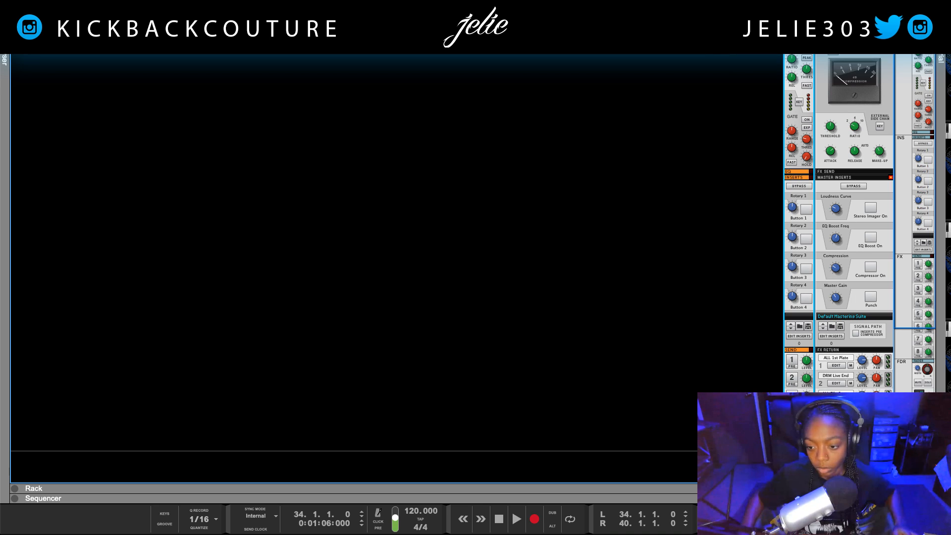
scroll(861, 223, down, 5)
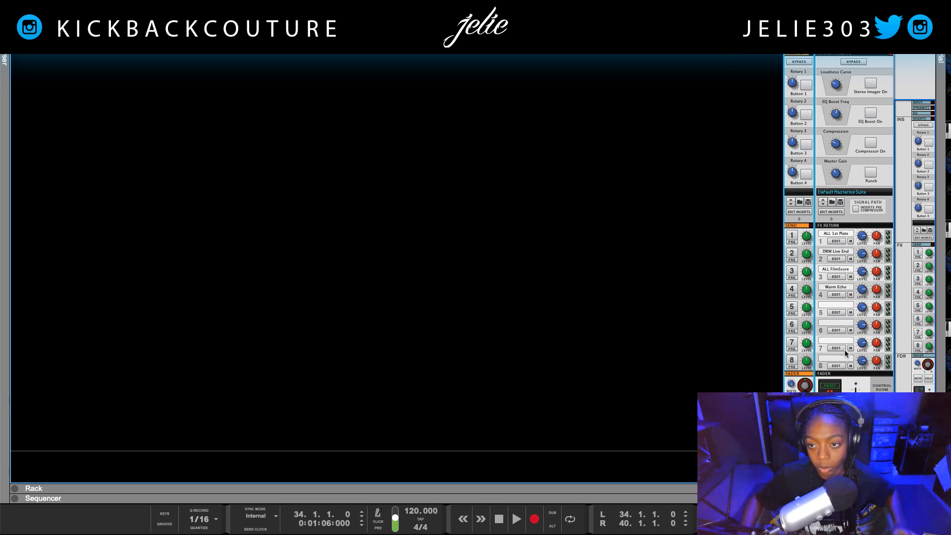
scroll(848, 326, up, 5)
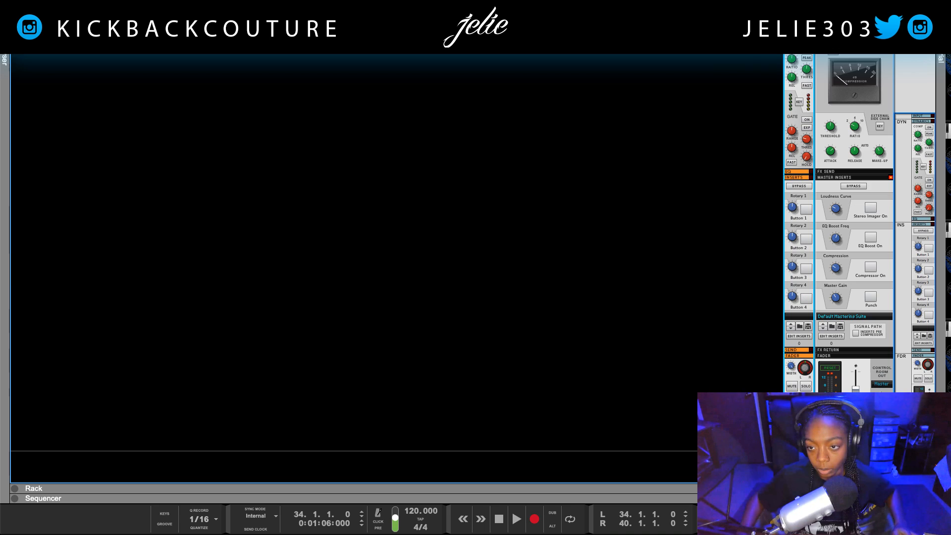
scroll(848, 327, up, 2)
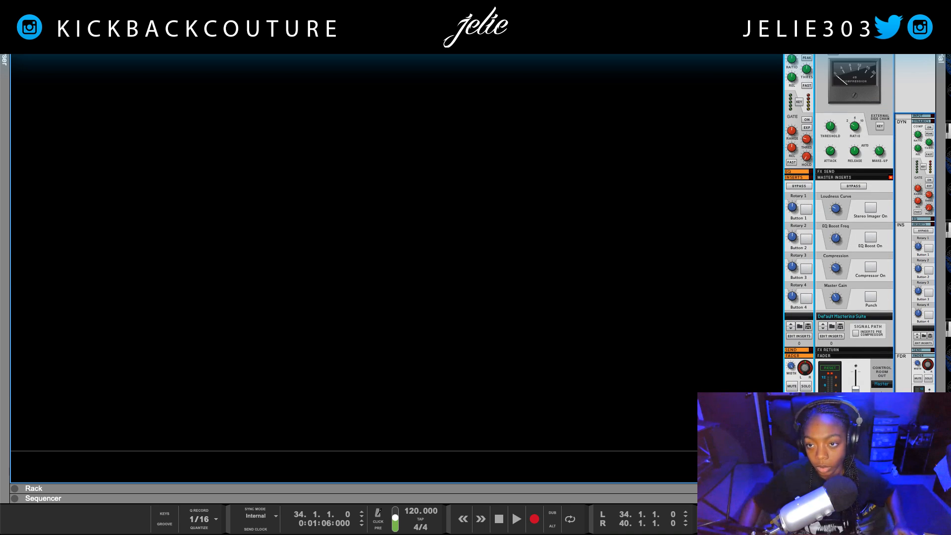
scroll(823, 93, up, 5)
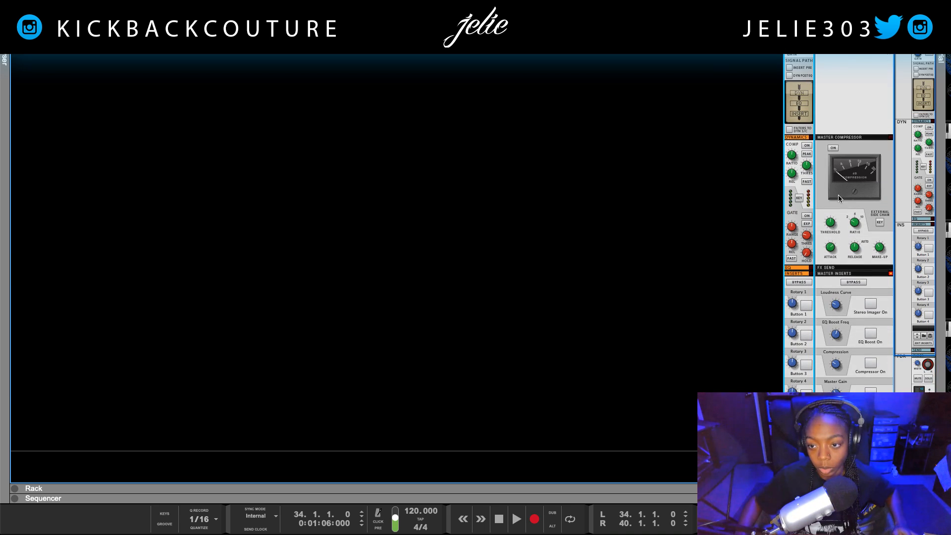
click(834, 148)
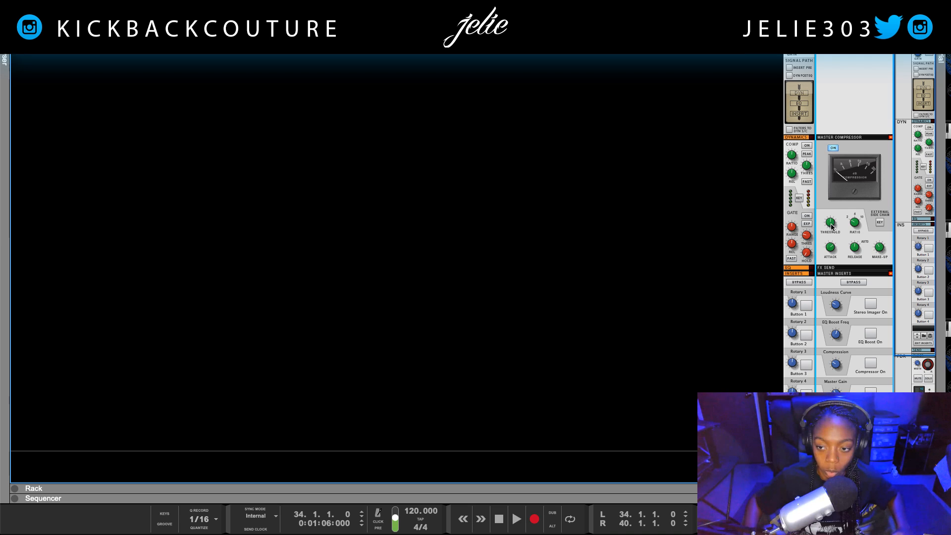
mouse_move(832, 227)
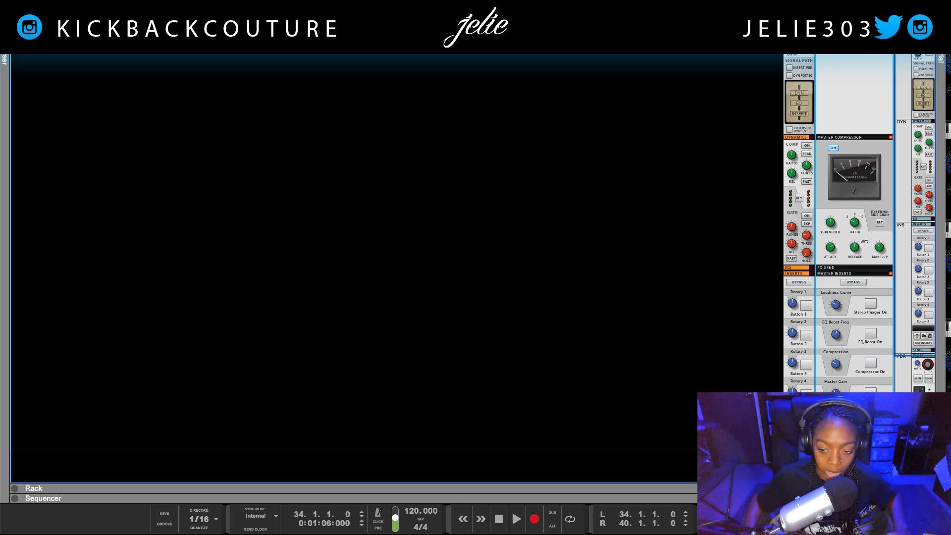
Replay the passage from bar 34 with the Master Compressor disabled and enabled to compare the sound, ending with it enabled
click(833, 148)
key(space)
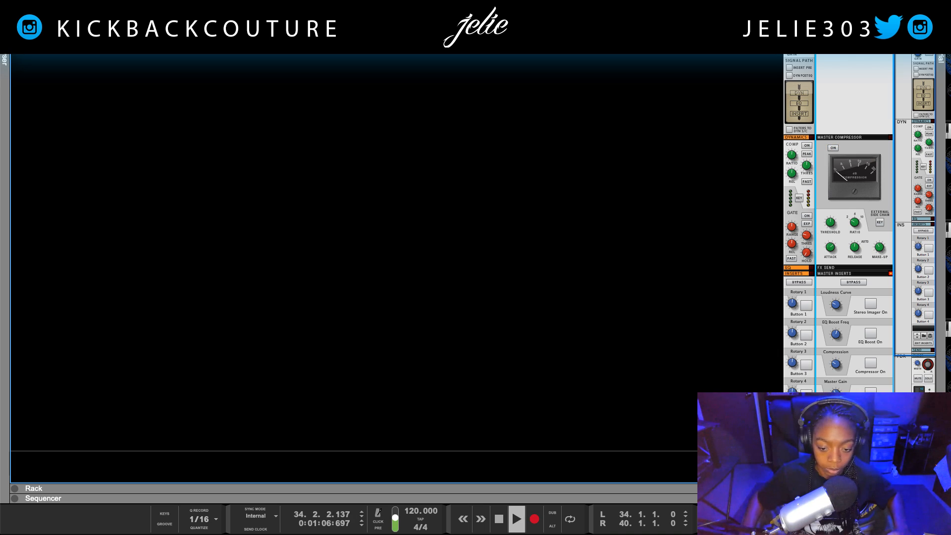
key(space)
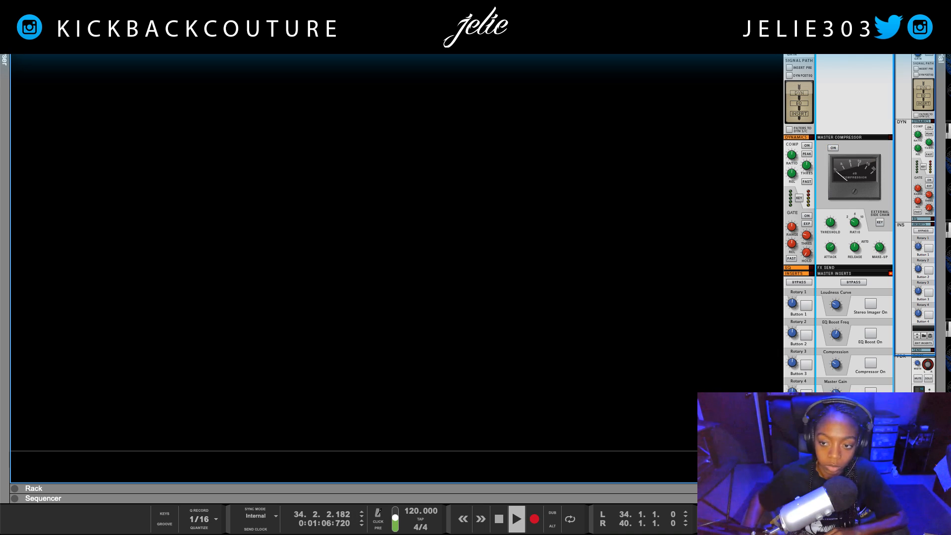
click(833, 148)
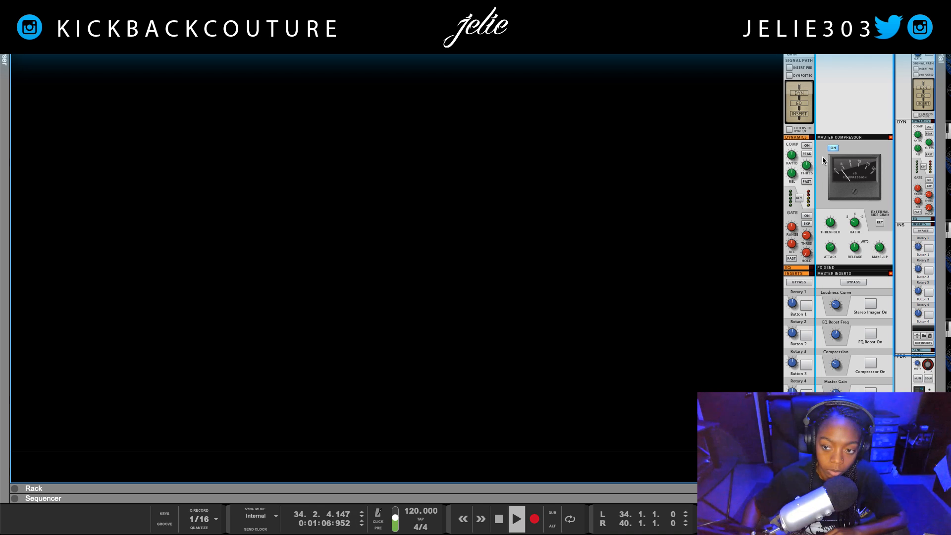
click(833, 148)
key(space)
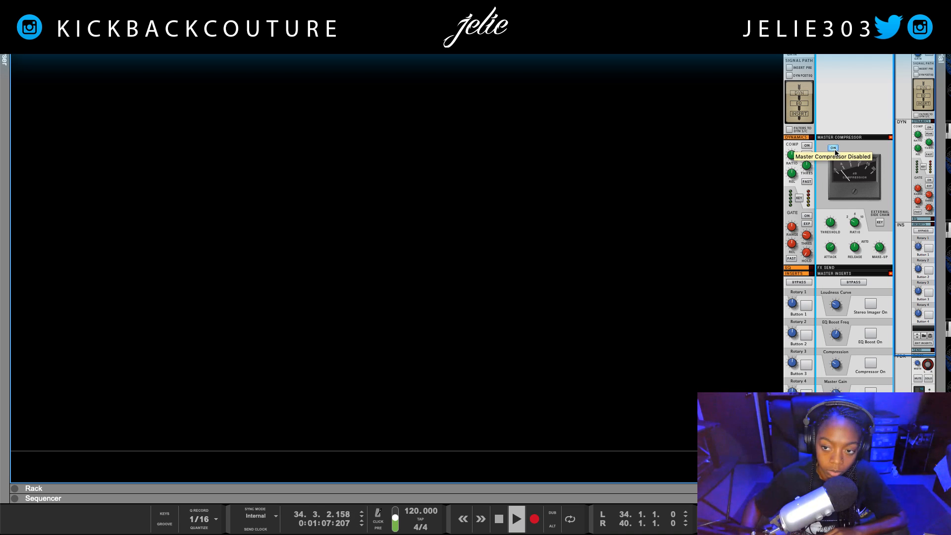
click(833, 148)
key(space)
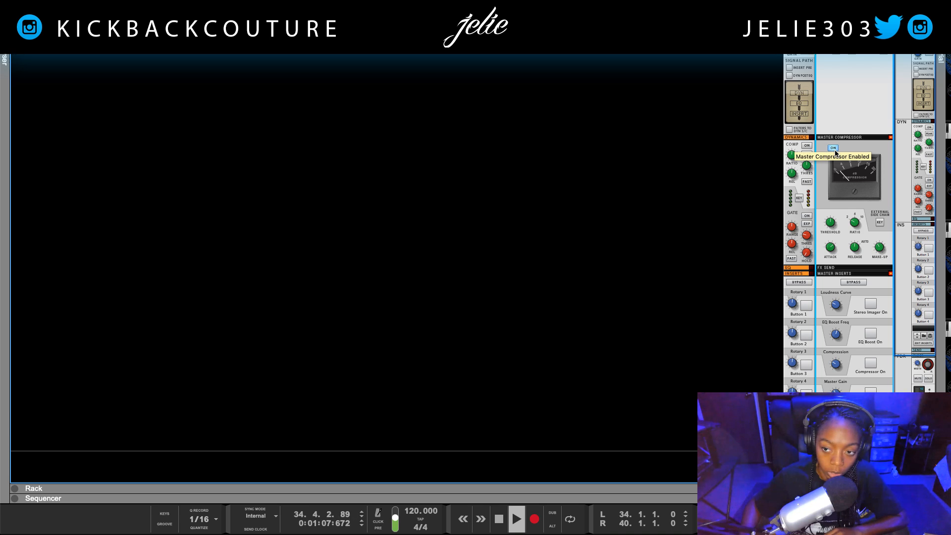
click(835, 149)
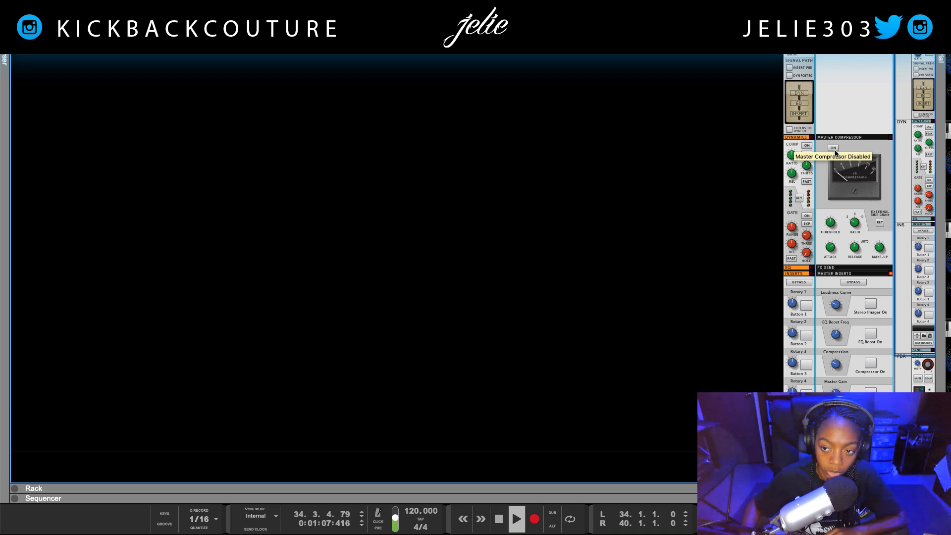
click(833, 148)
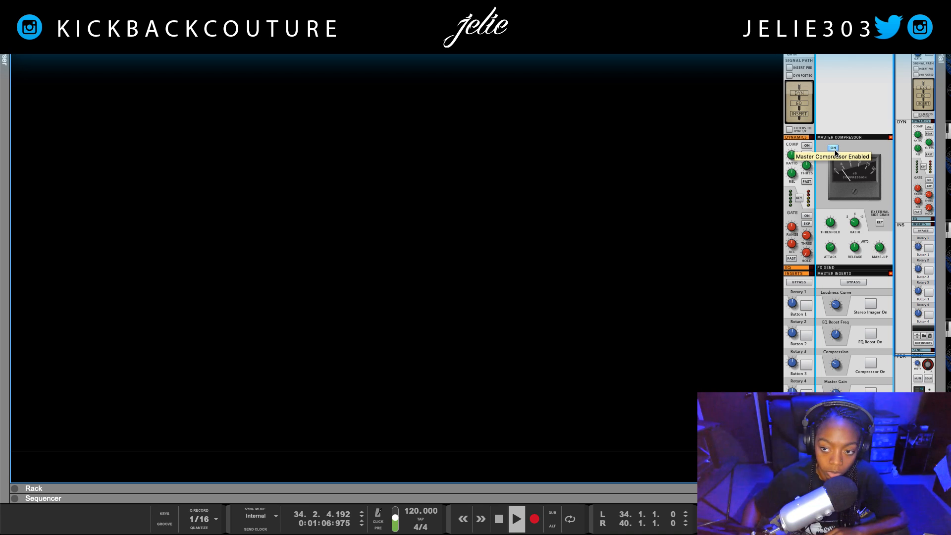
key(space)
click(833, 148)
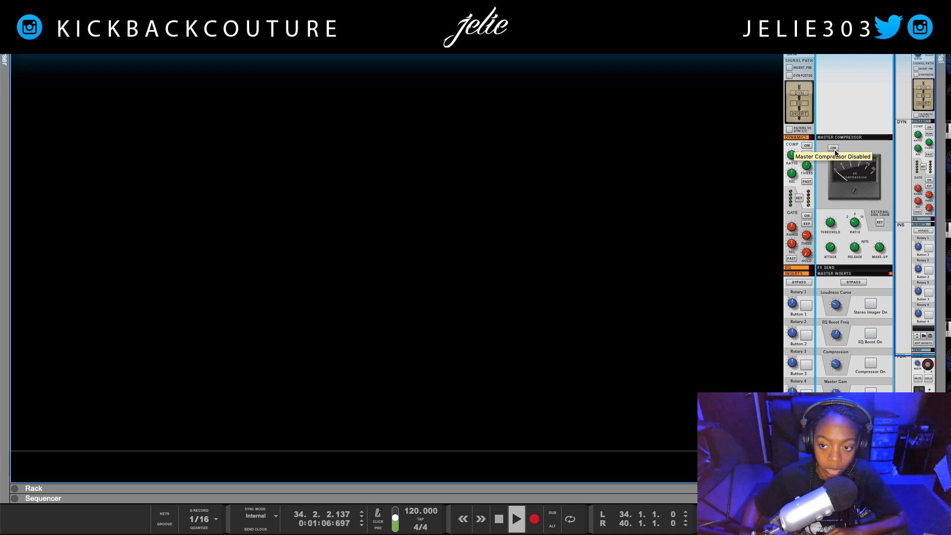
key(space)
click(834, 148)
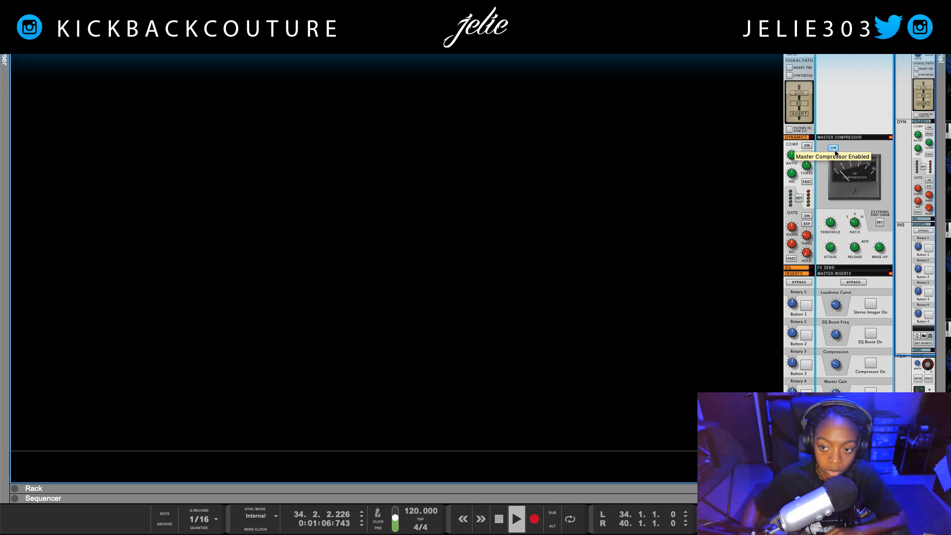
key(space)
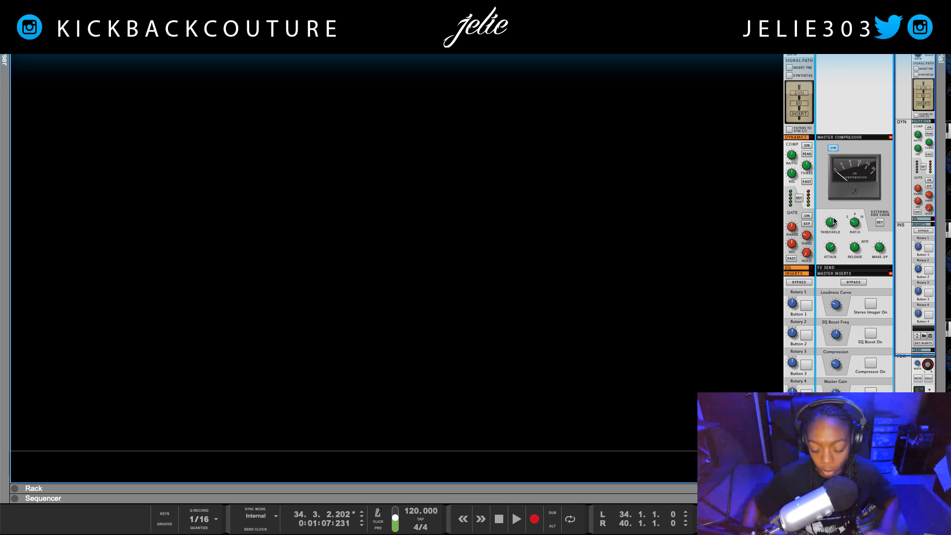
Play the track and set the Master Compressor's threshold to about -12.5 dB
key(space)
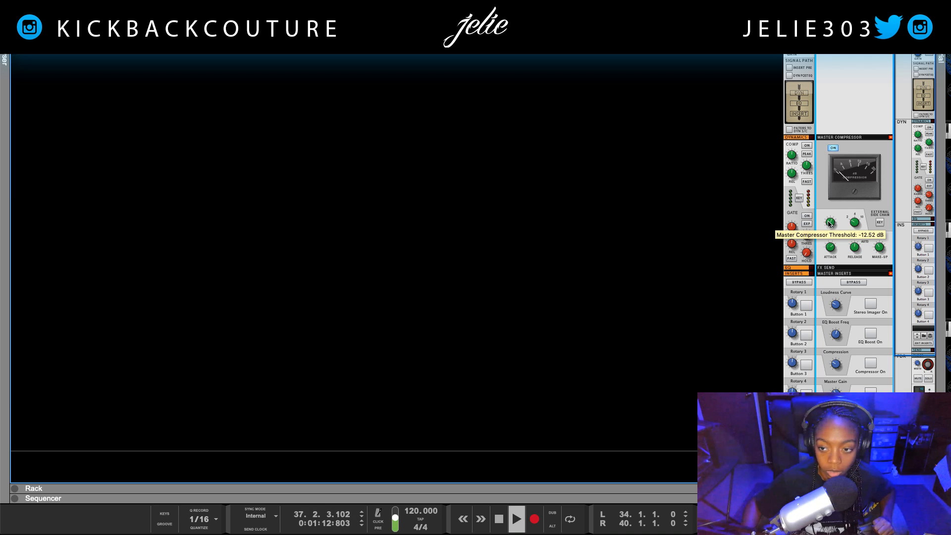
drag(829, 221, 828, 220)
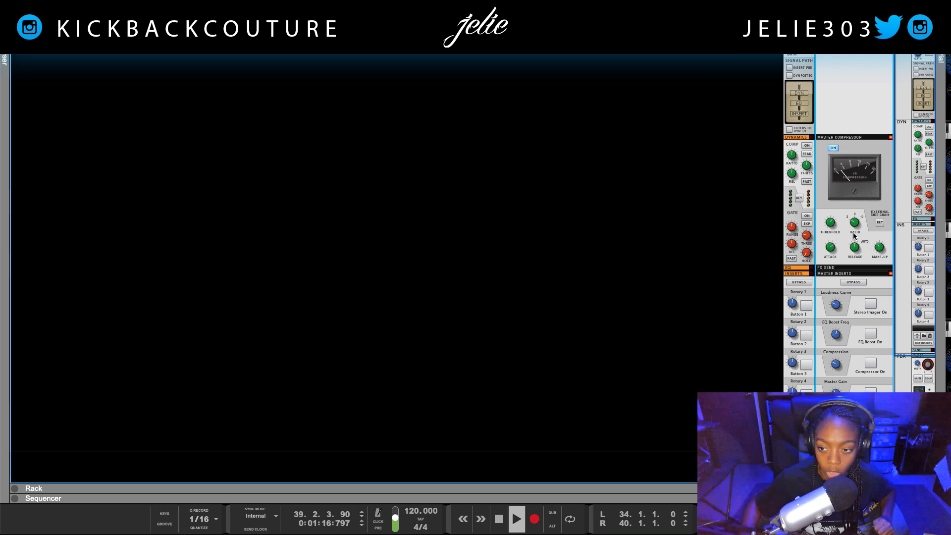
Stop playback and show the rack with the mastering suite's MClass devices below the main mixer
key(space)
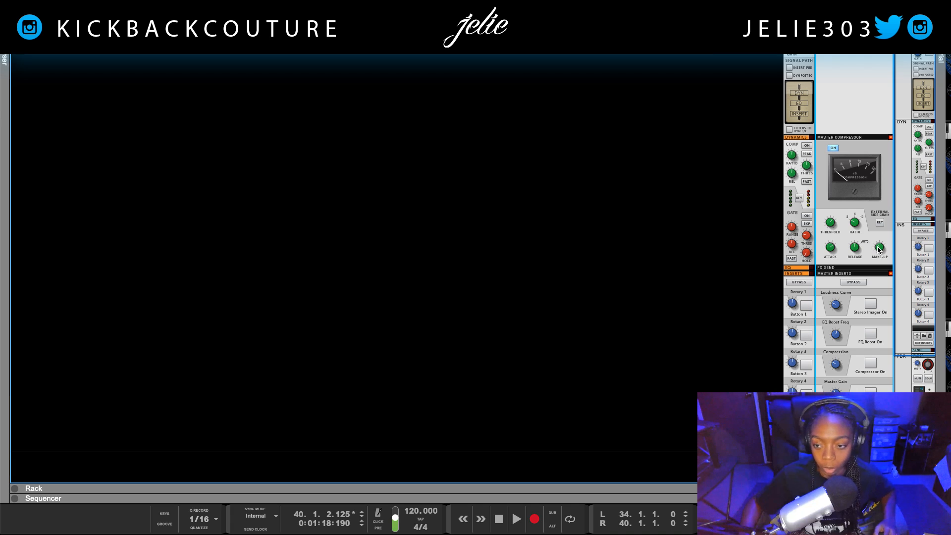
mouse_move(879, 252)
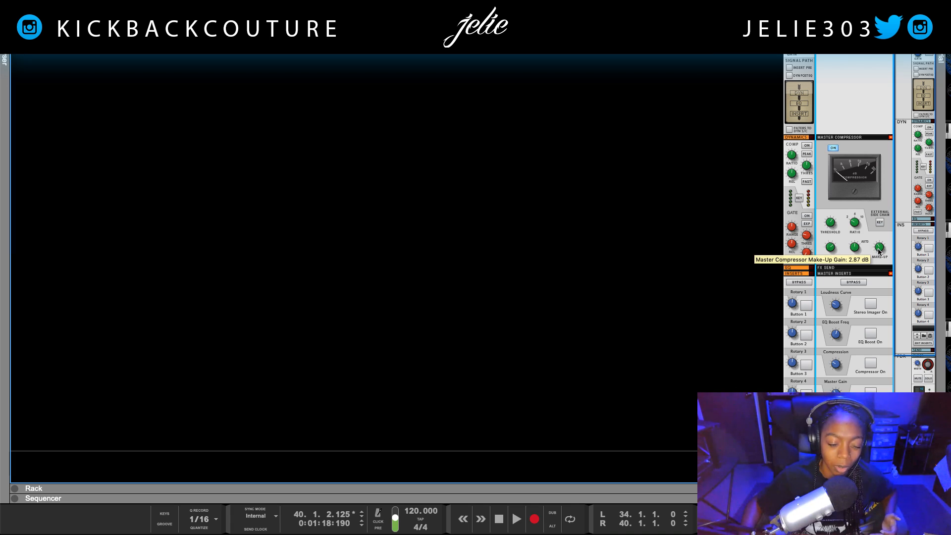
click(637, 496)
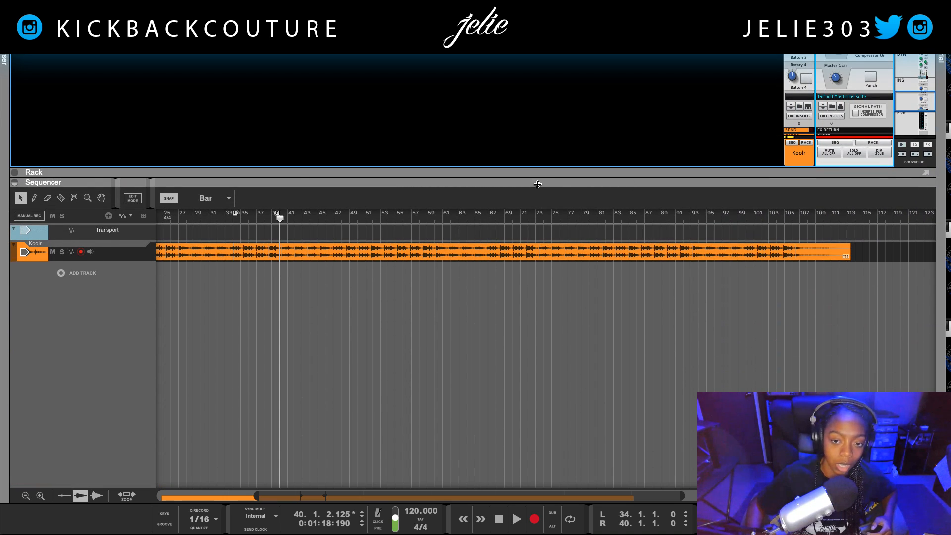
click(538, 185)
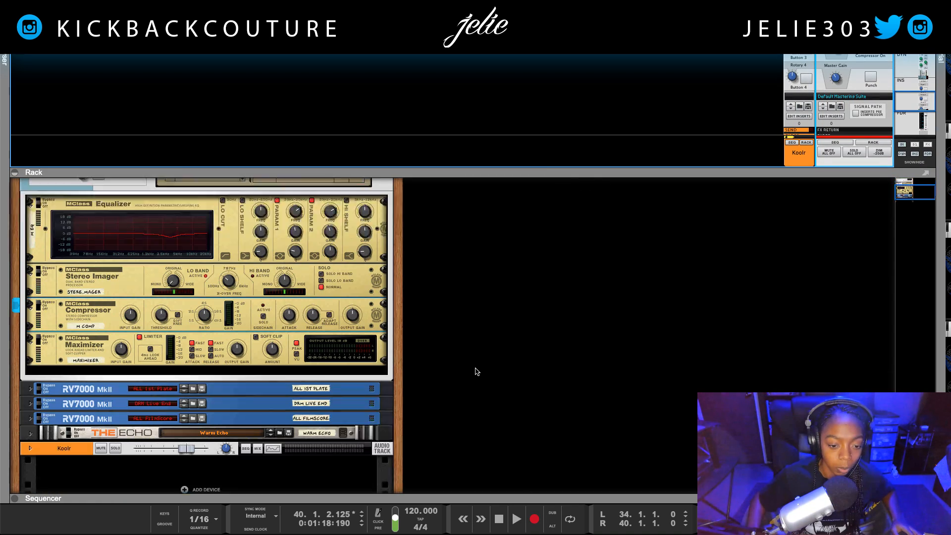
scroll(475, 371, down, 3)
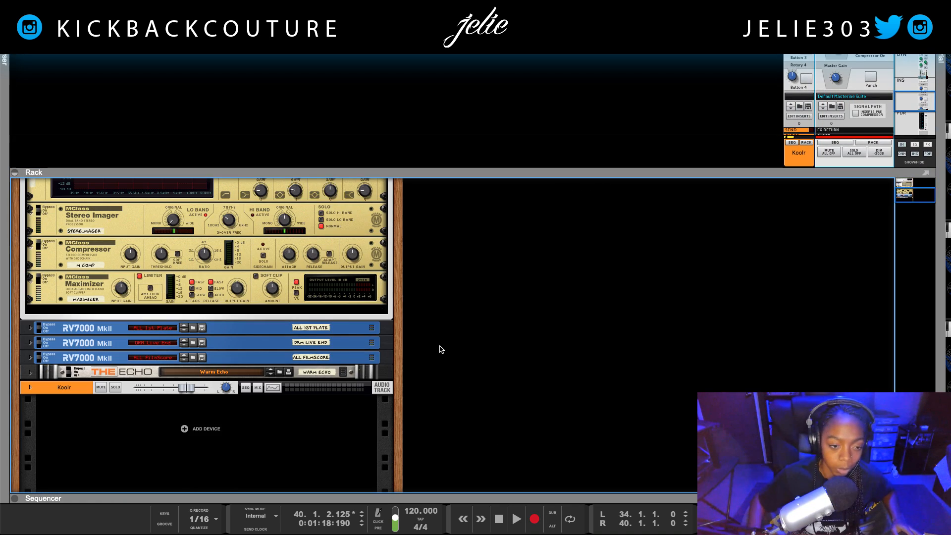
Try deleting the MClass Compressor from the mastering suite, and undo the deletion
click(77, 288)
click(58, 255)
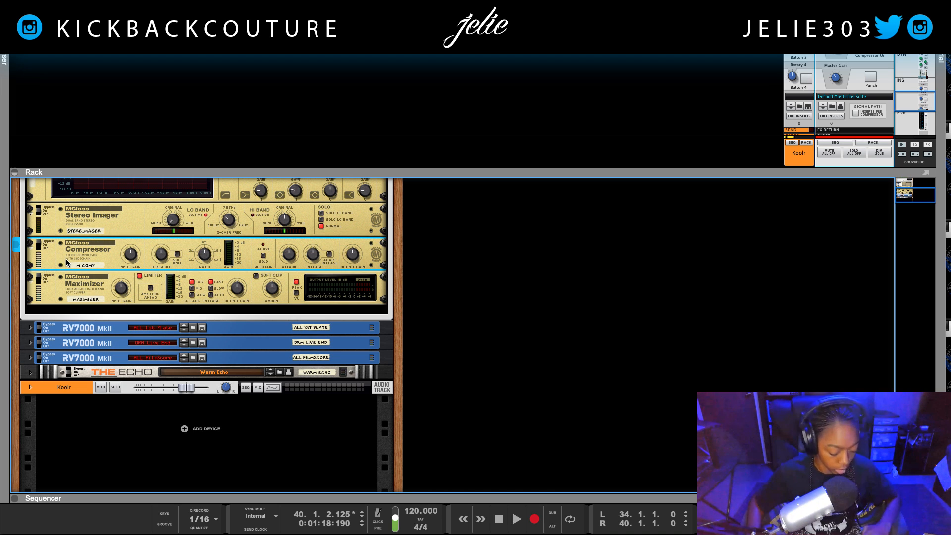
key(Delete)
click(61, 289)
scroll(62, 295, up, 8)
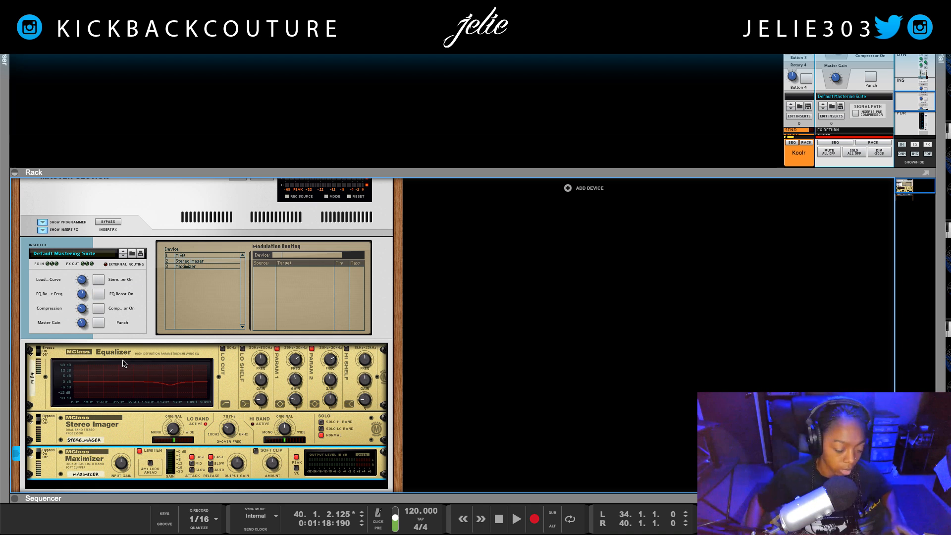
key(ctrl+z)
scroll(127, 342, up, 9)
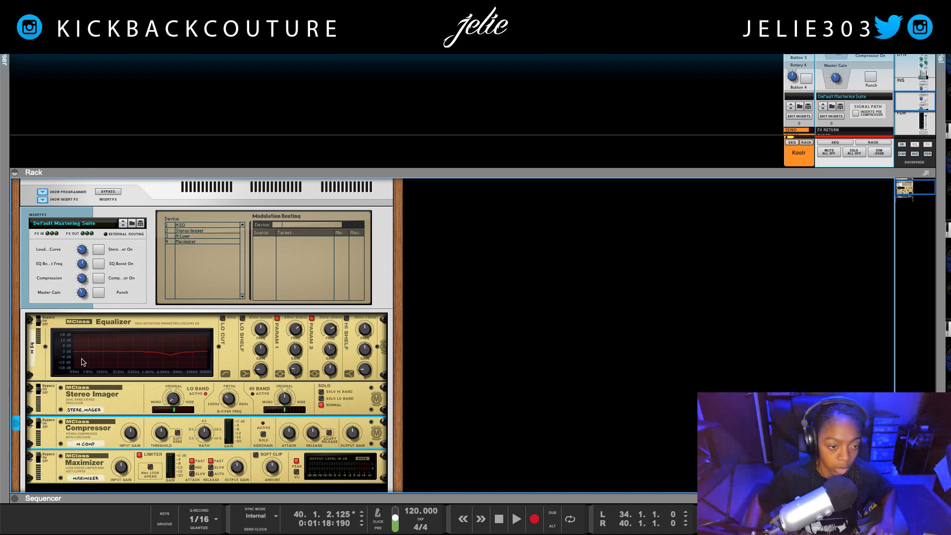
Turn down the Compression rotary of the Default Mastering Suite insert effects
click(57, 279)
mouse_move(85, 282)
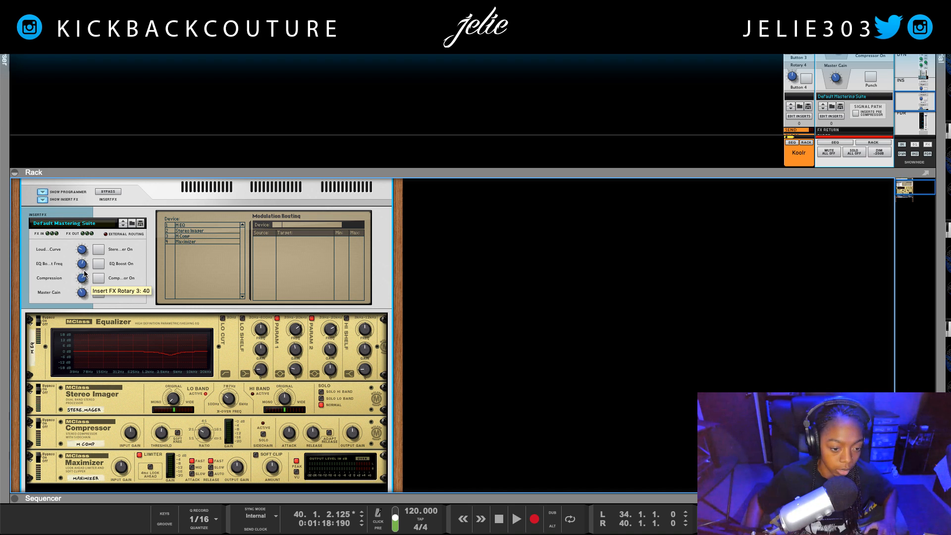
drag(85, 269, 89, 293)
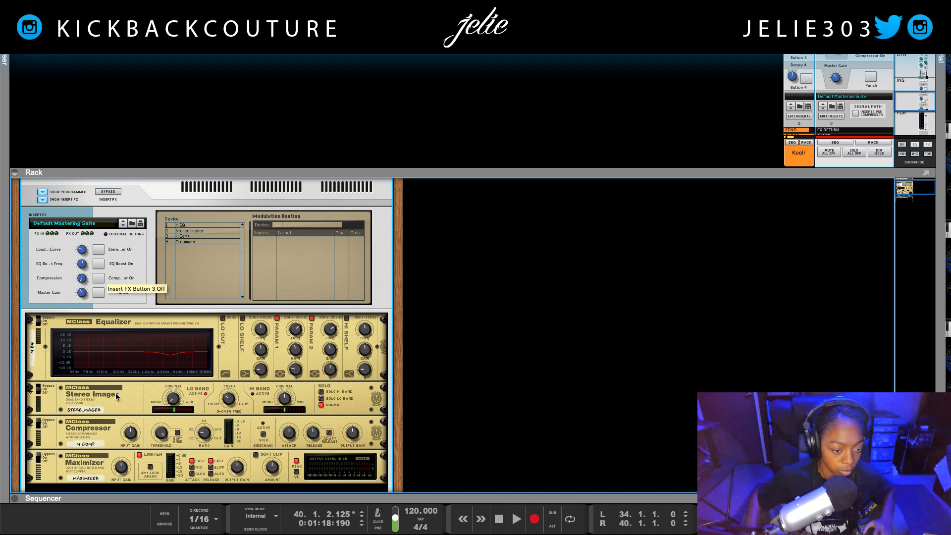
Switch the mastering suite's Punch on and back off, and enable the MClass Maximizer's 4 ms Look Ahead
click(97, 469)
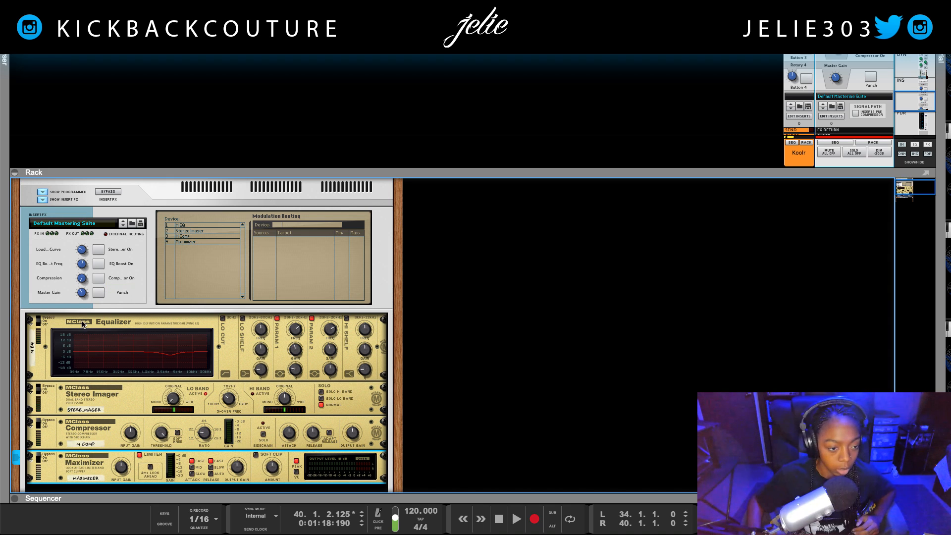
click(93, 295)
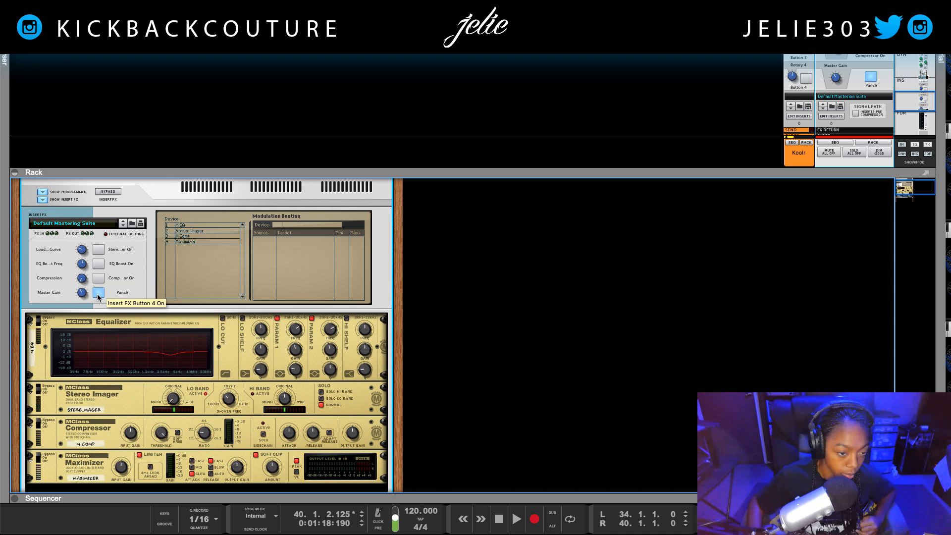
scroll(98, 296, down, 1)
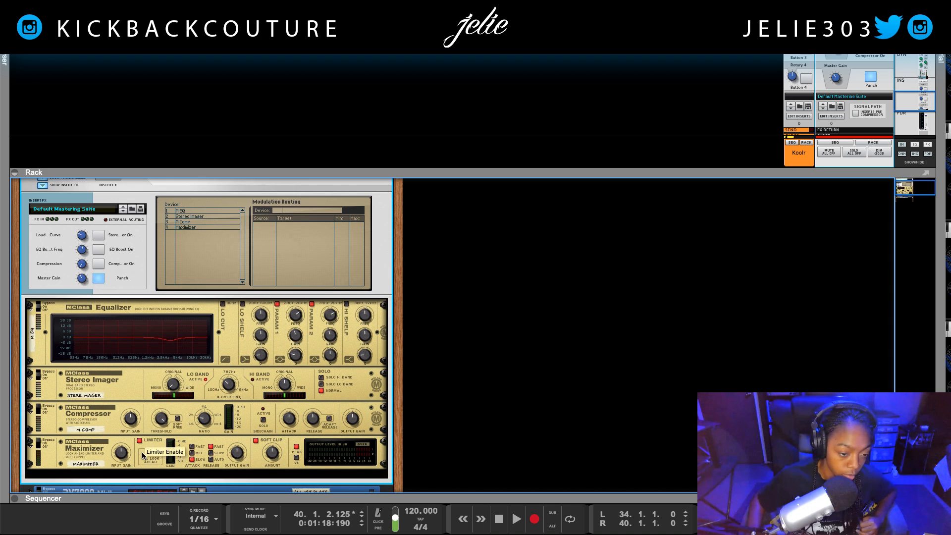
click(102, 278)
click(99, 279)
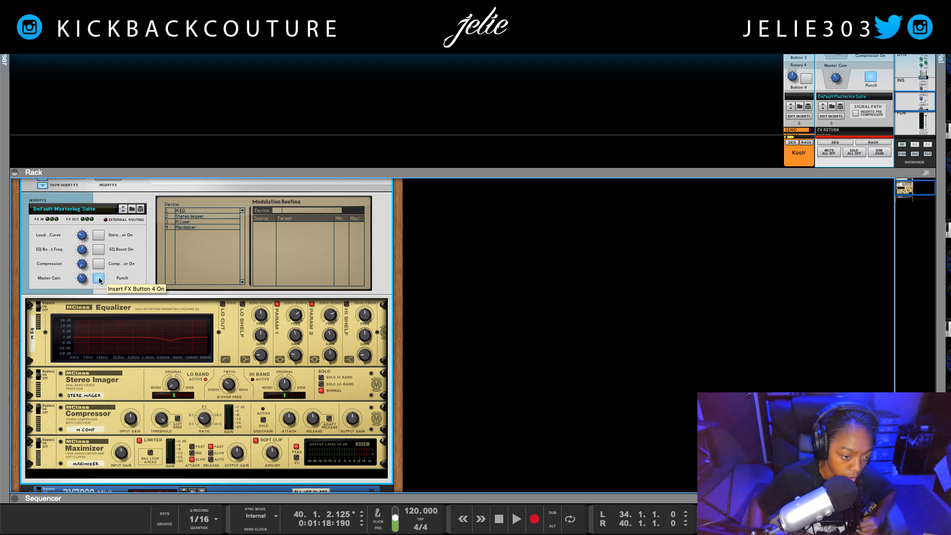
click(38, 446)
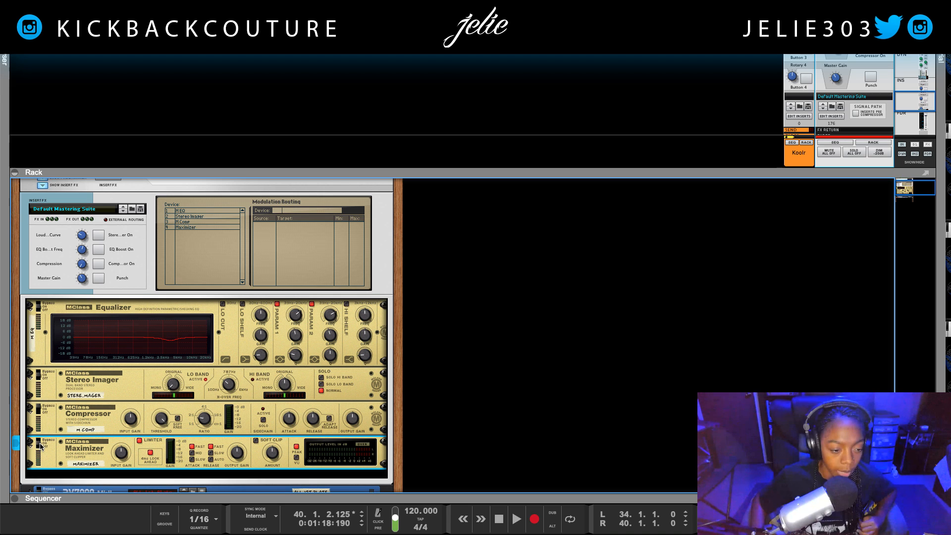
Add the Youlean Loudness Meter 2 effect after the MClass Maximizer in the master insert chain
scroll(77, 459, down, 2)
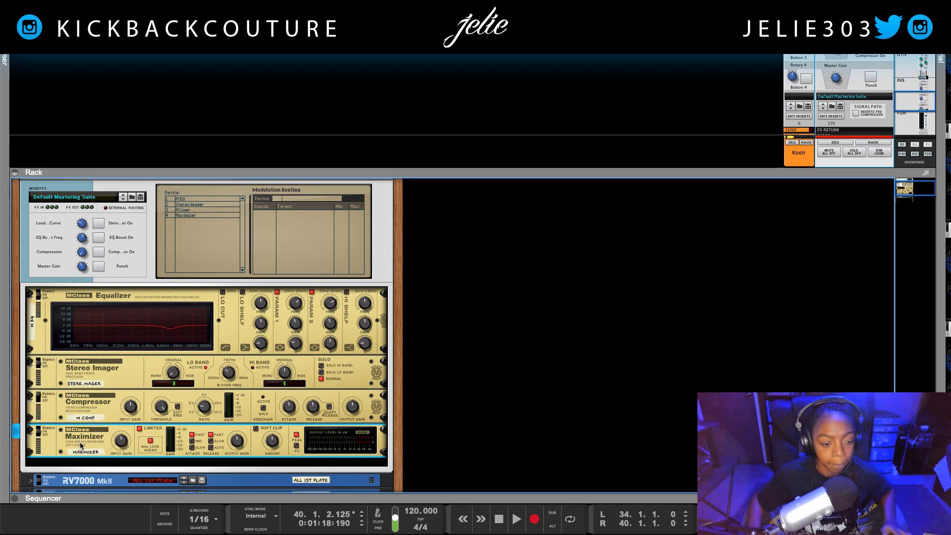
scroll(98, 437, down, 1)
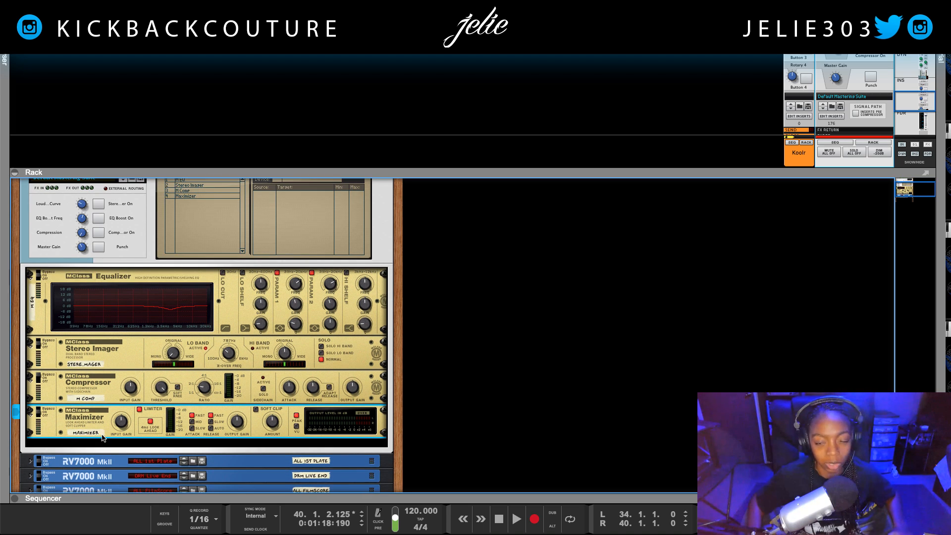
scroll(106, 445, down, 1)
scroll(123, 441, down, 1)
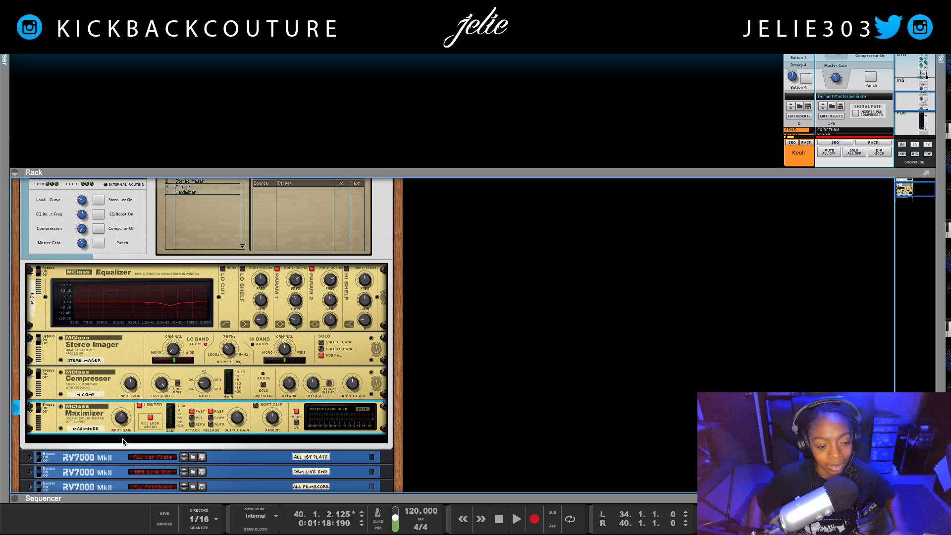
right_click(124, 441)
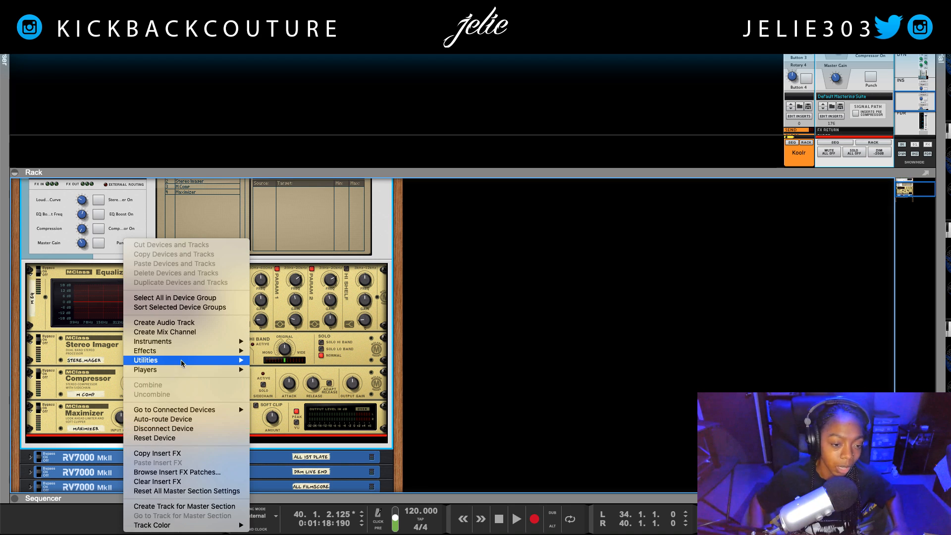
mouse_move(188, 352)
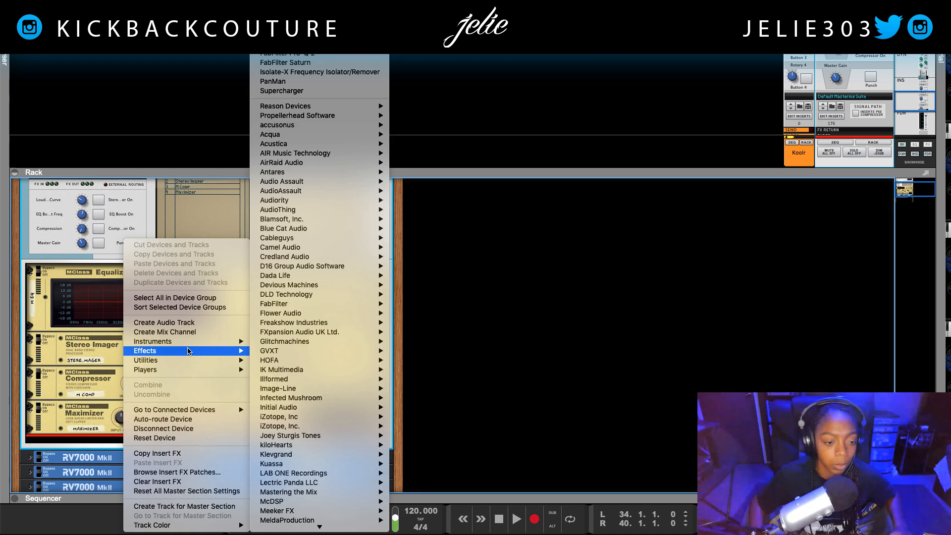
scroll(319, 449, down, 10)
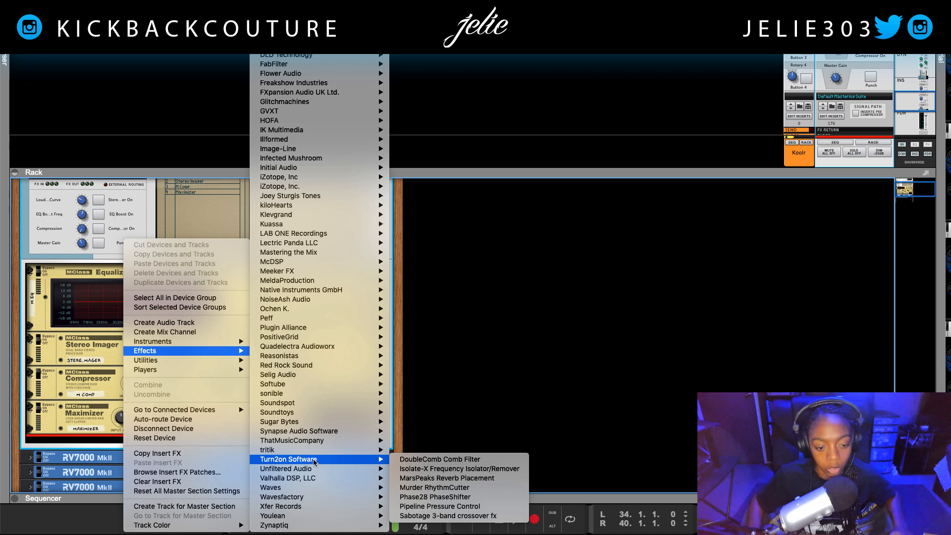
mouse_move(299, 519)
click(438, 518)
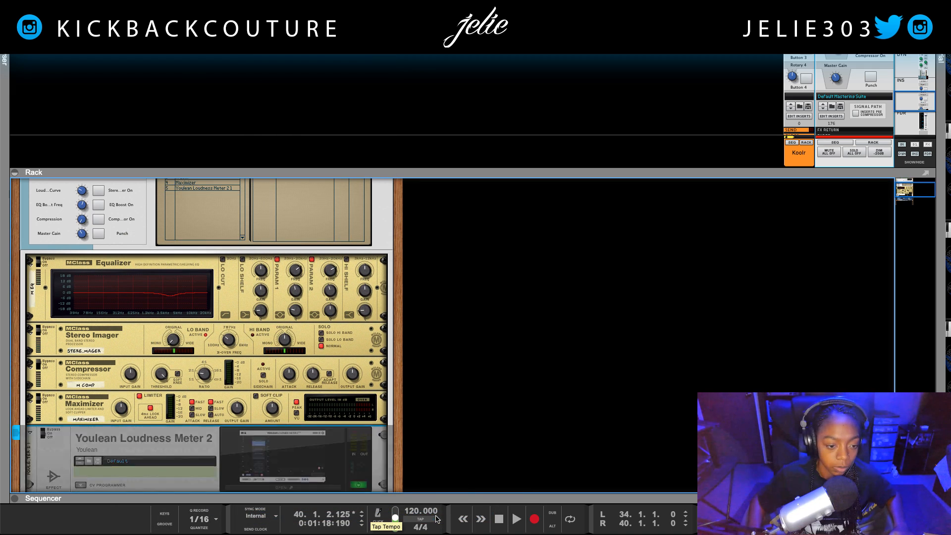
Open the Youlean Loudness Meter 2 interface and place it beside the rack so the MClass devices stay visible
click(281, 474)
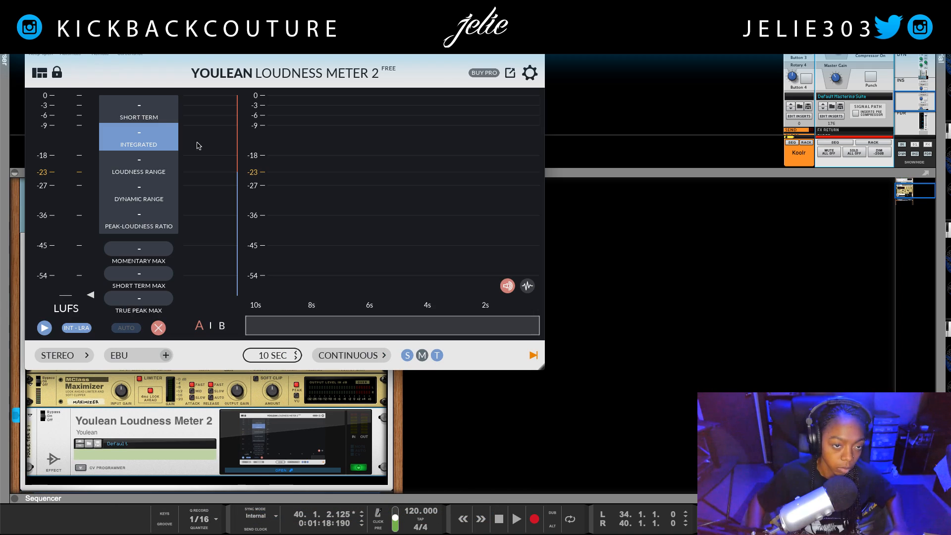
drag(208, 29, 582, 96)
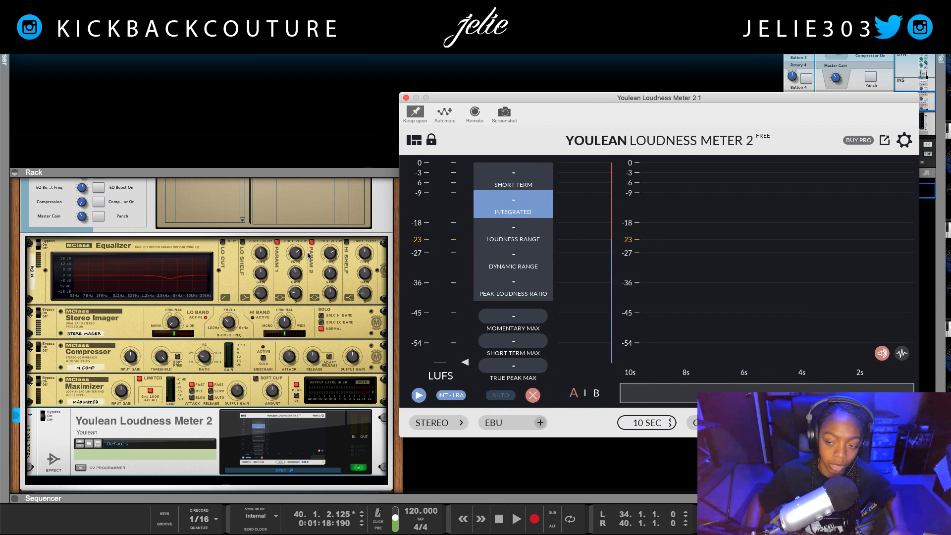
scroll(214, 373, down, 1)
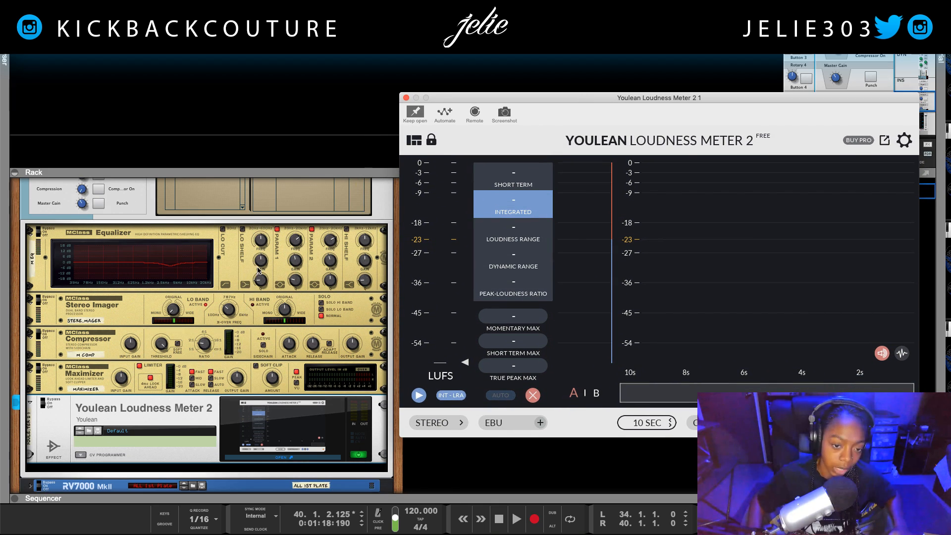
scroll(265, 272, down, 1)
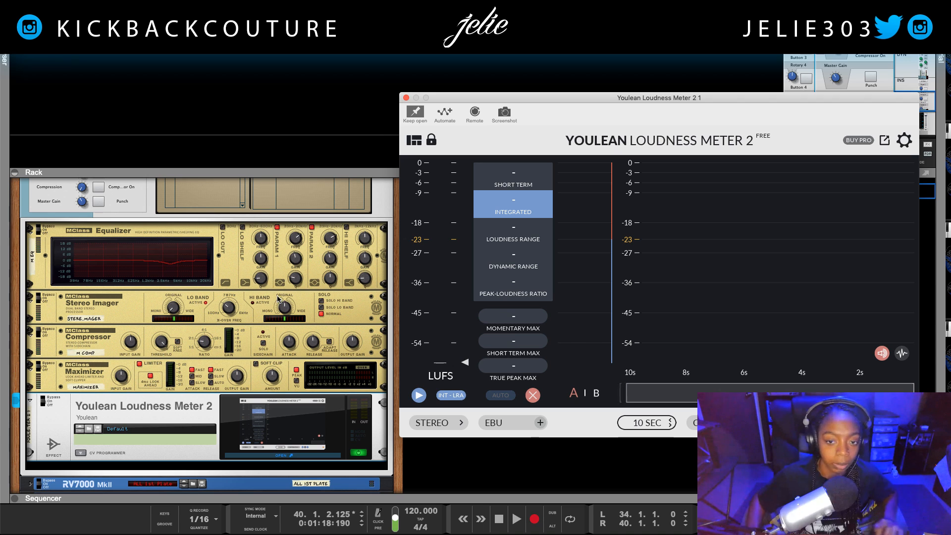
scroll(171, 443, down, 1)
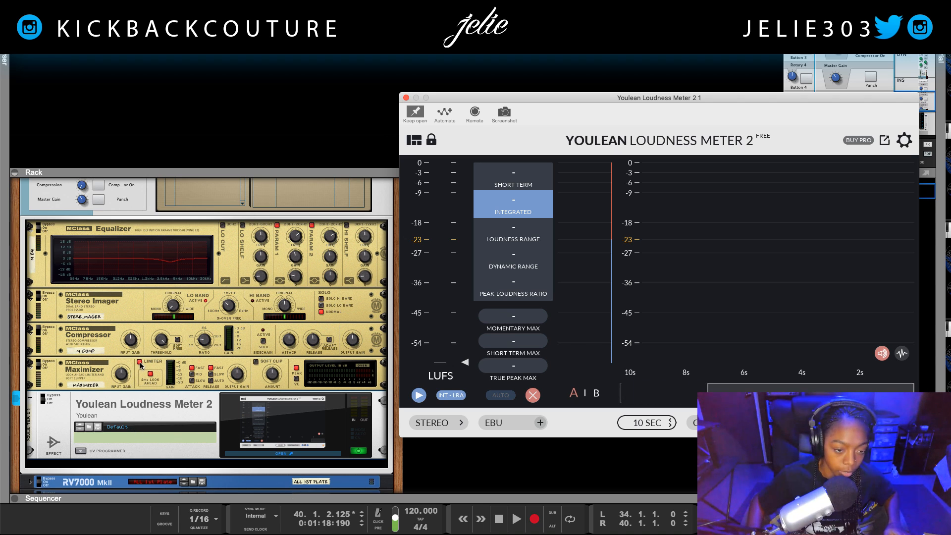
Play the track from bar 34 to just past bar 41 in two passes, measuring its loudness through the MClass Maximizer
key(space)
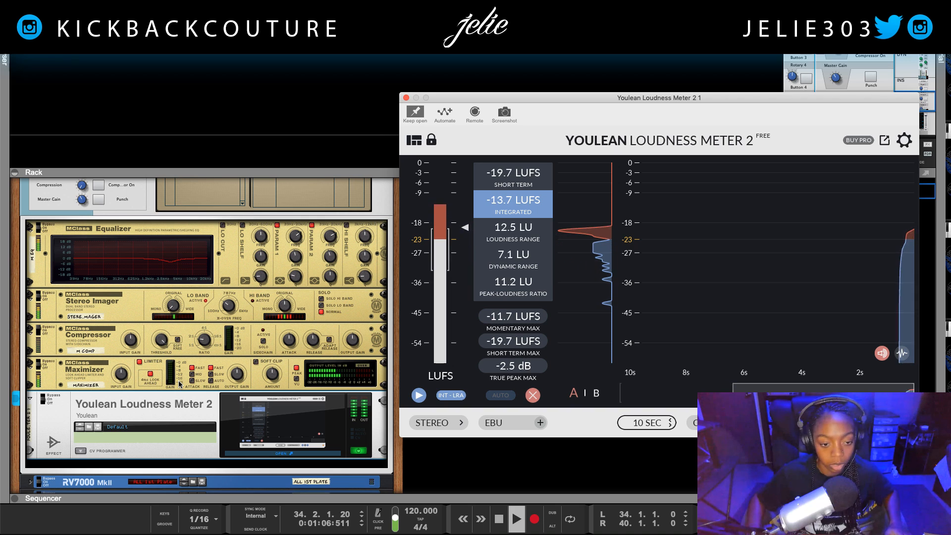
click(40, 365)
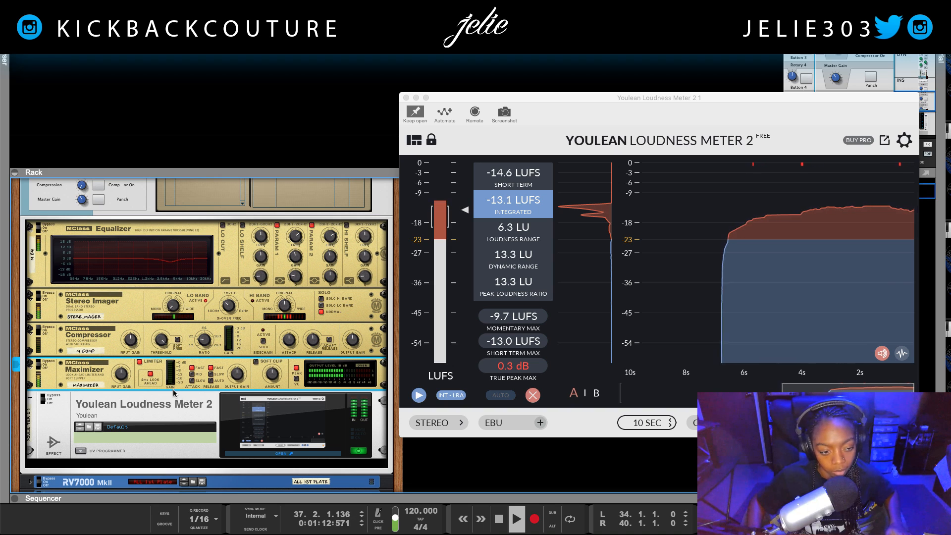
key(space)
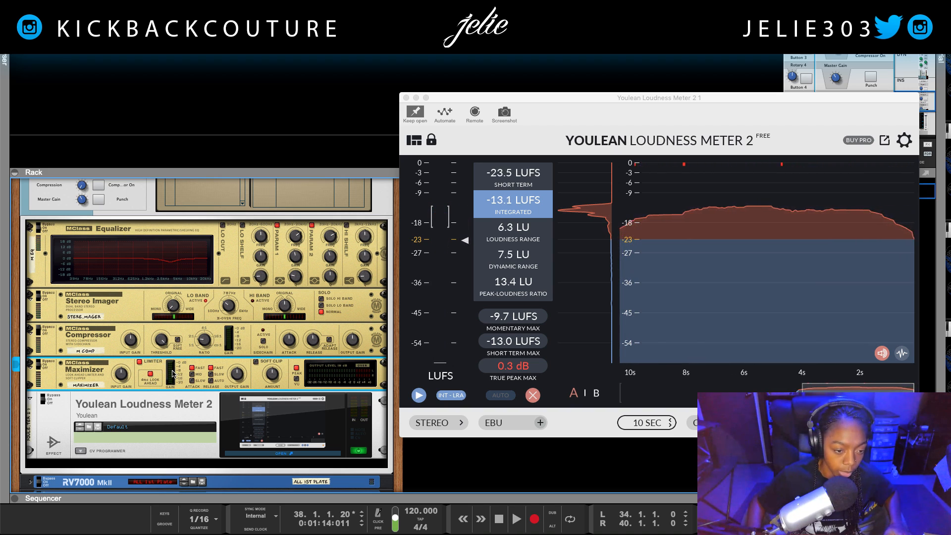
key(space)
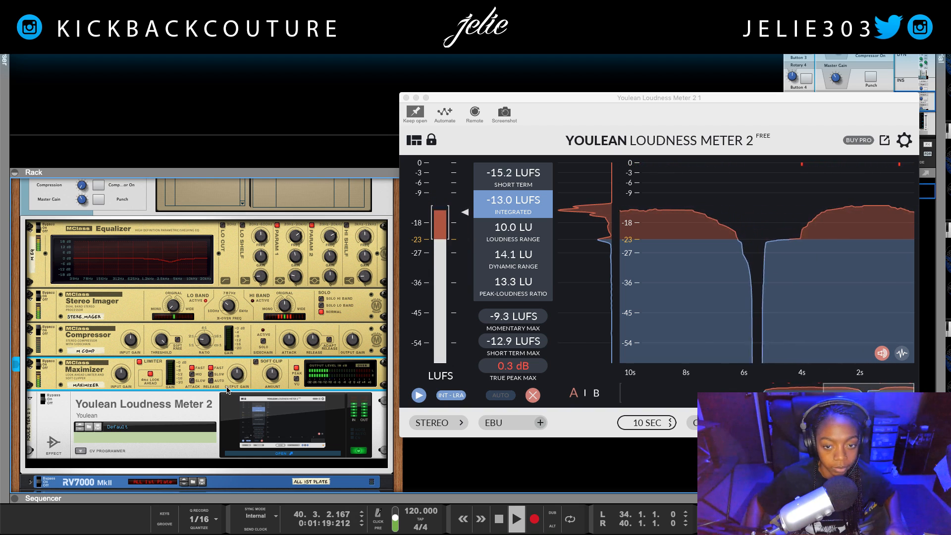
key(space)
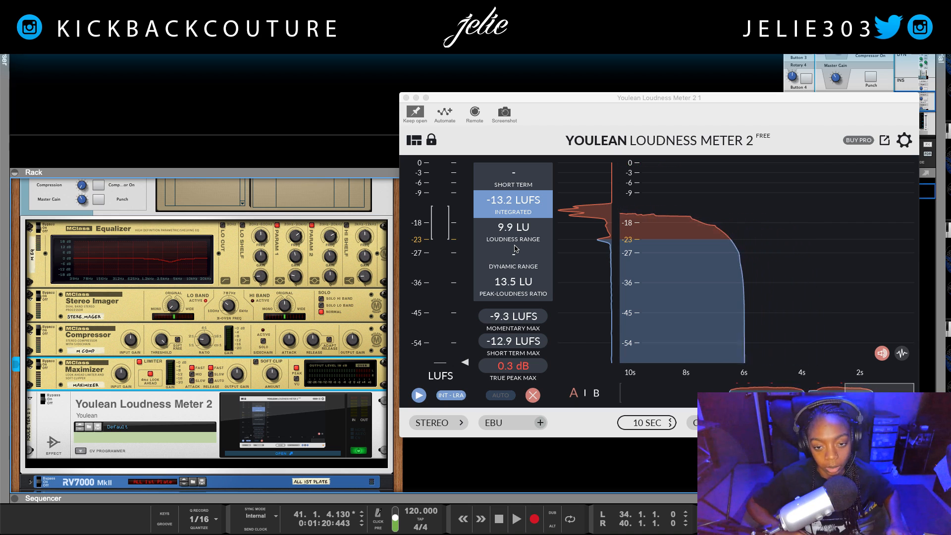
Replay the passage from bar 34 to recheck the loudness, and return the playhead to bar 34
key(shift+Return)
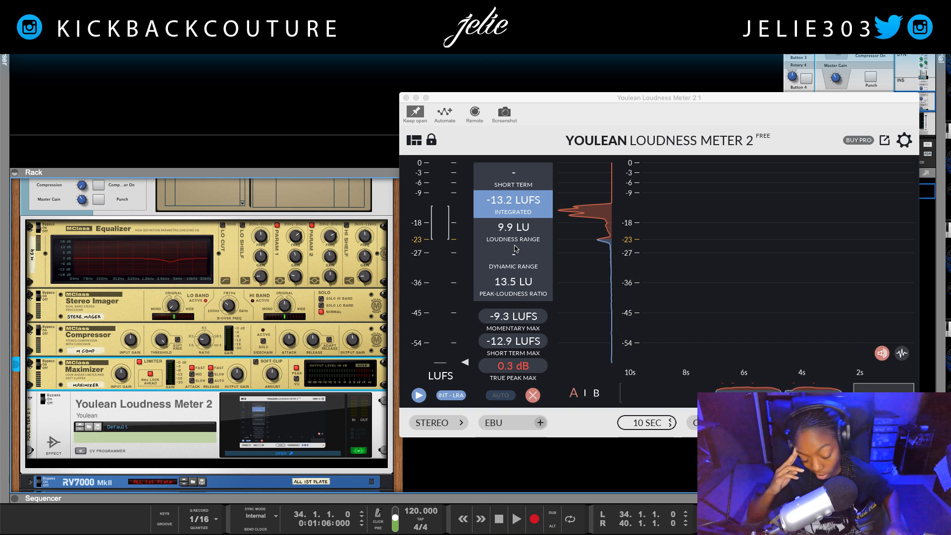
key(space)
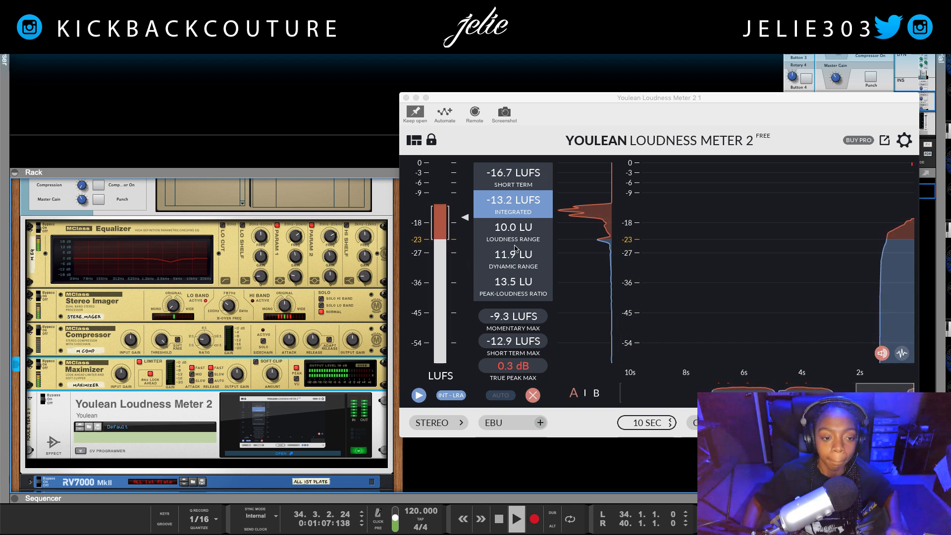
key(space)
key(shift+Return)
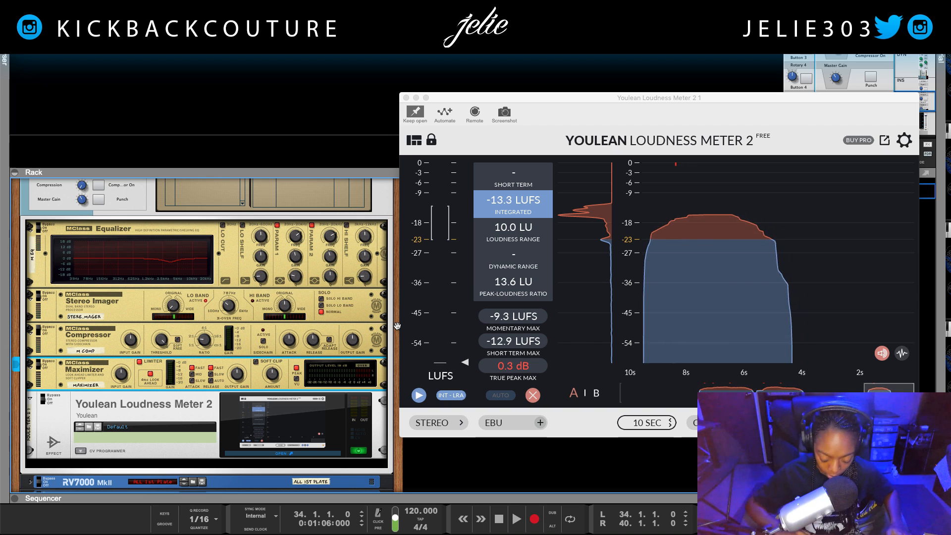
Replay the passage from bar 34, try the MClass Maximizer's output gain at 4.5 dB and 3.4 dB, and reset the gain to its default
key(space)
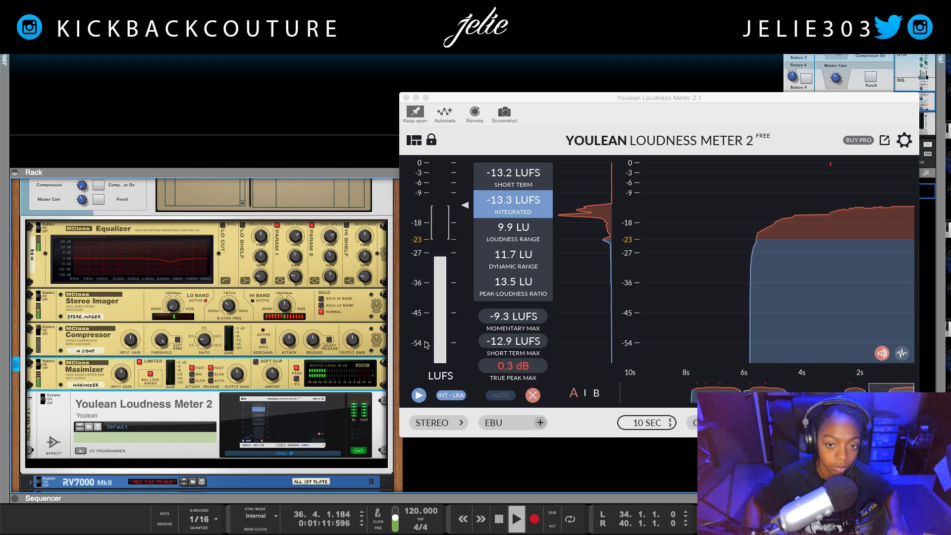
key(space)
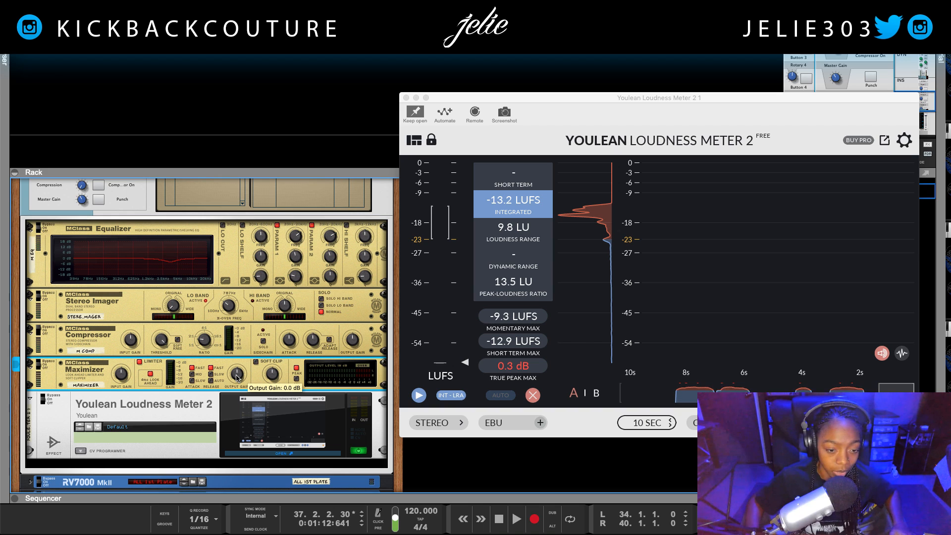
key(space)
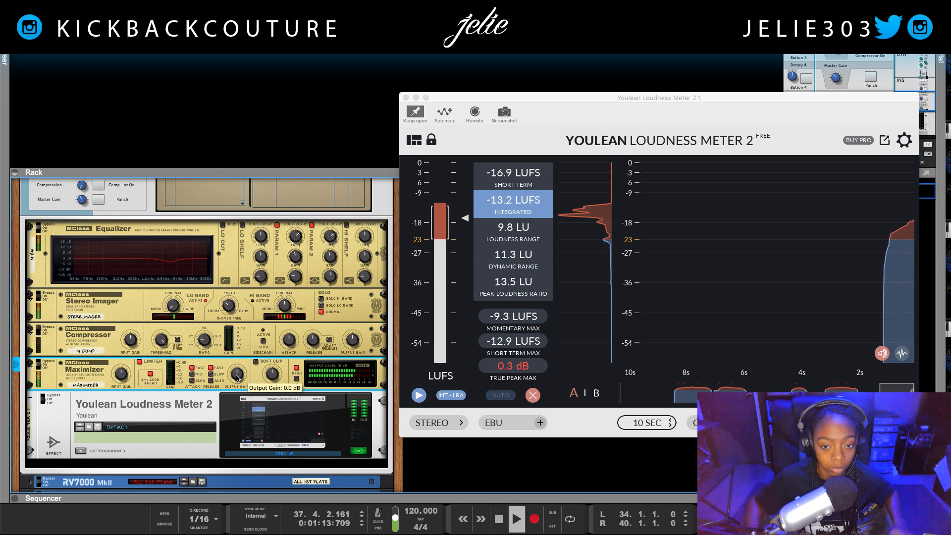
drag(237, 378, 238, 381)
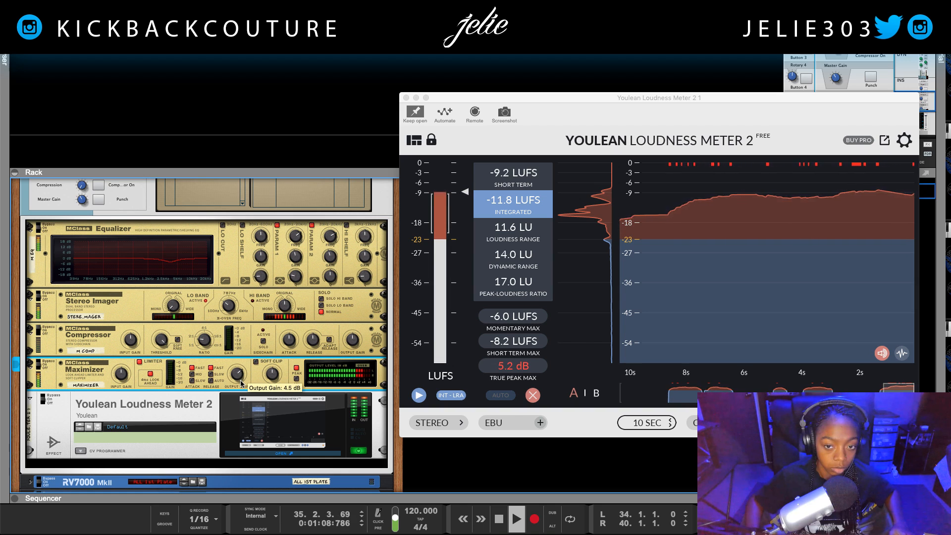
drag(240, 381, 241, 381)
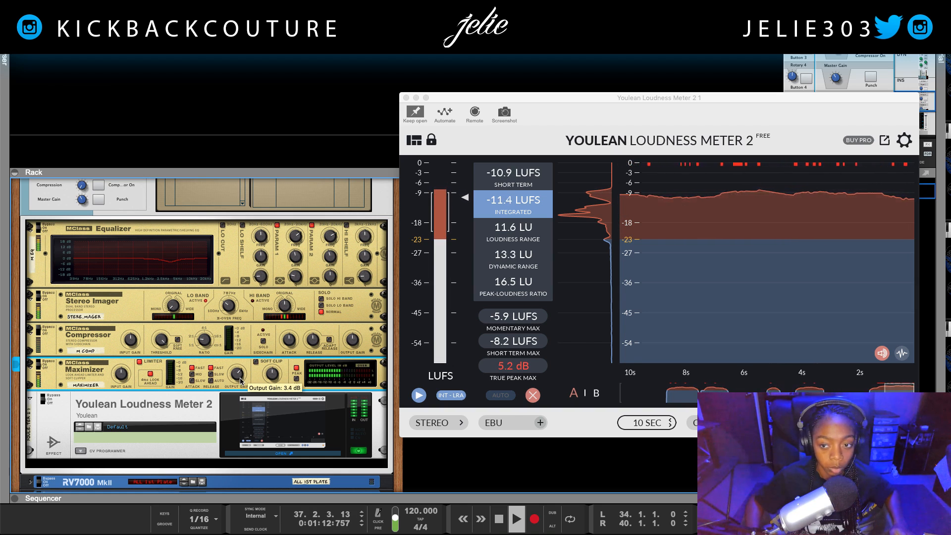
key(space)
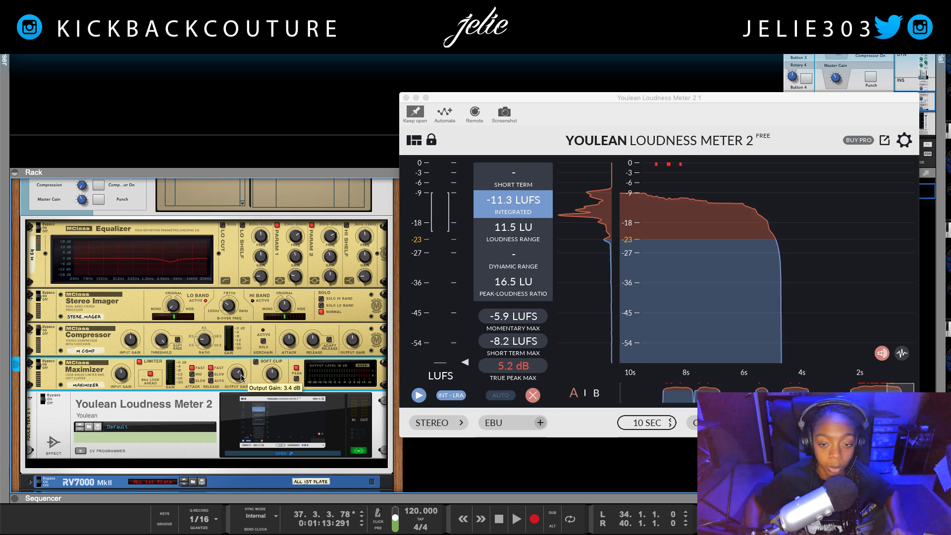
super+click(237, 381)
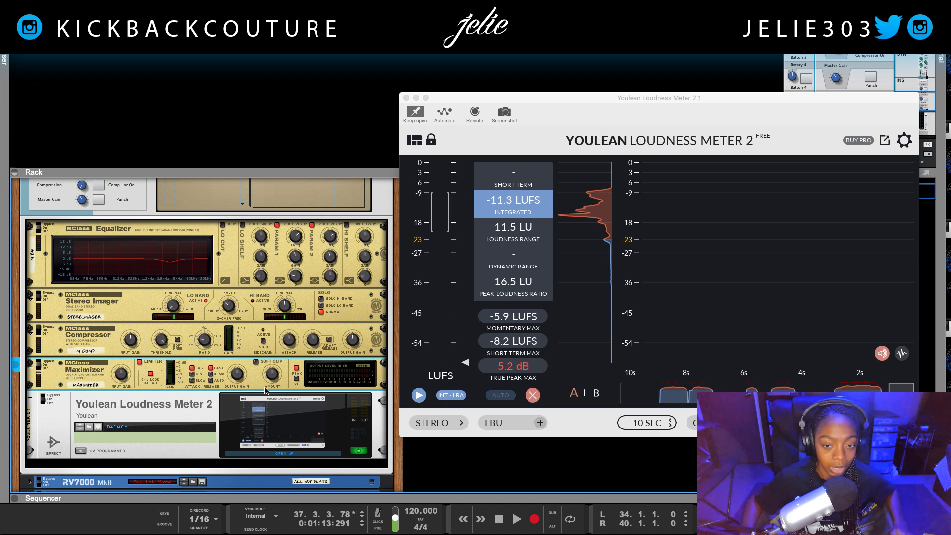
Review the MClass Equalizer, Stereo Imager and Compressor in the master insert chain, keeping the loudness meter out of the way
click(530, 173)
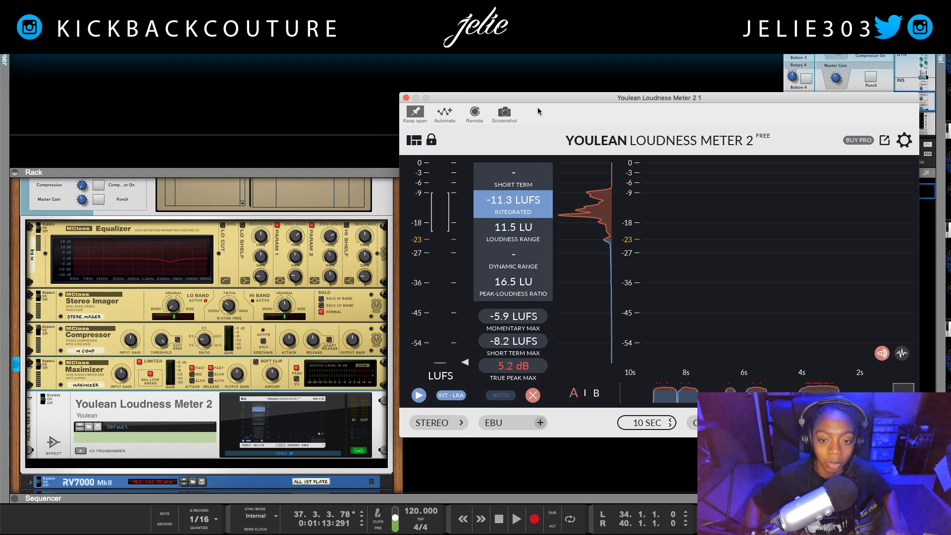
drag(528, 98, 476, 77)
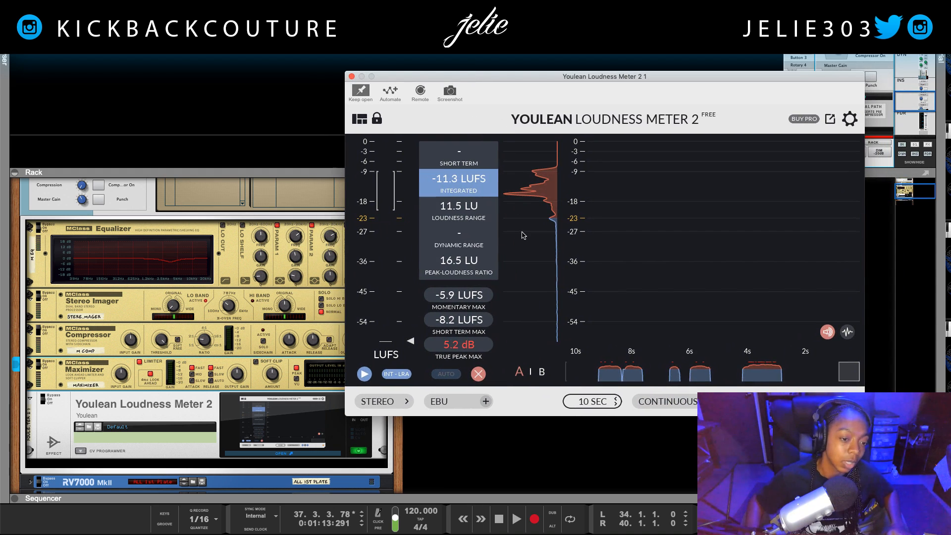
click(215, 369)
scroll(149, 283, up, 3)
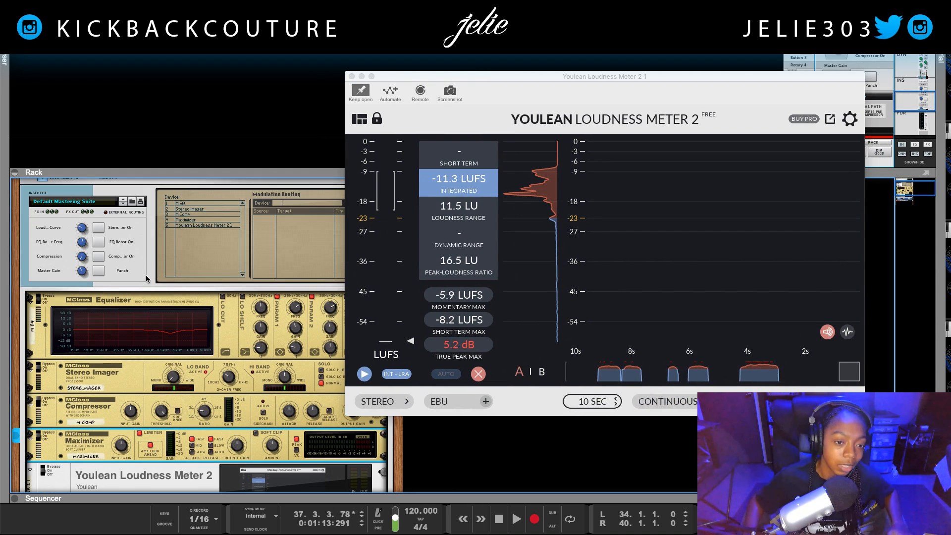
click(143, 299)
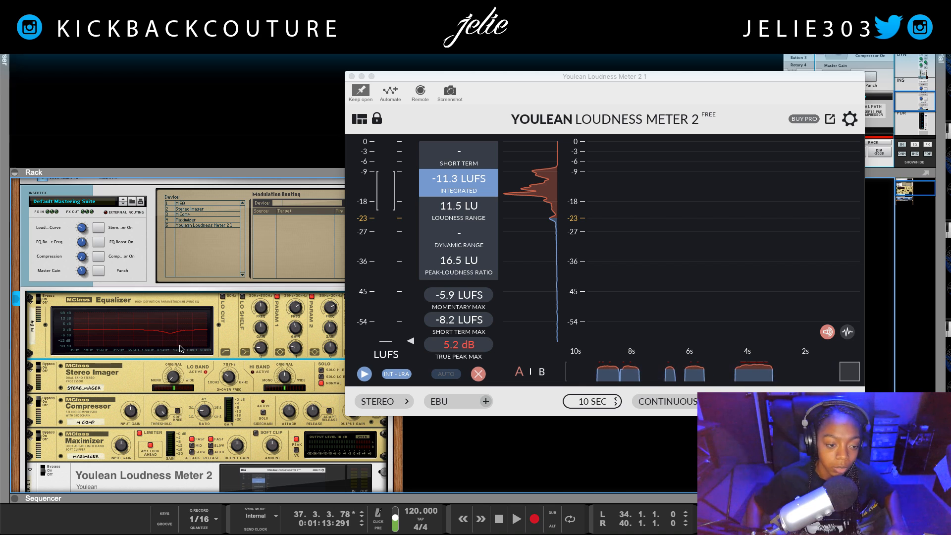
click(132, 391)
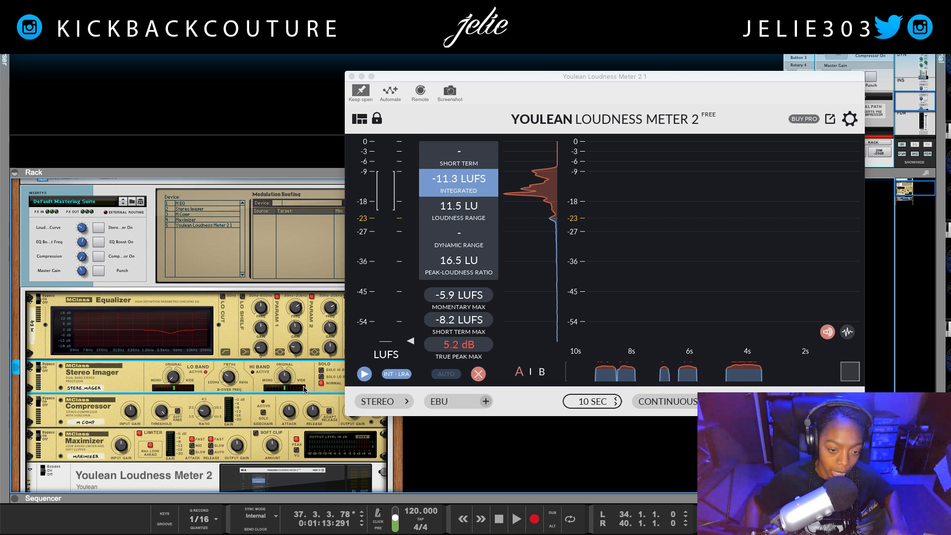
scroll(276, 395, down, 1)
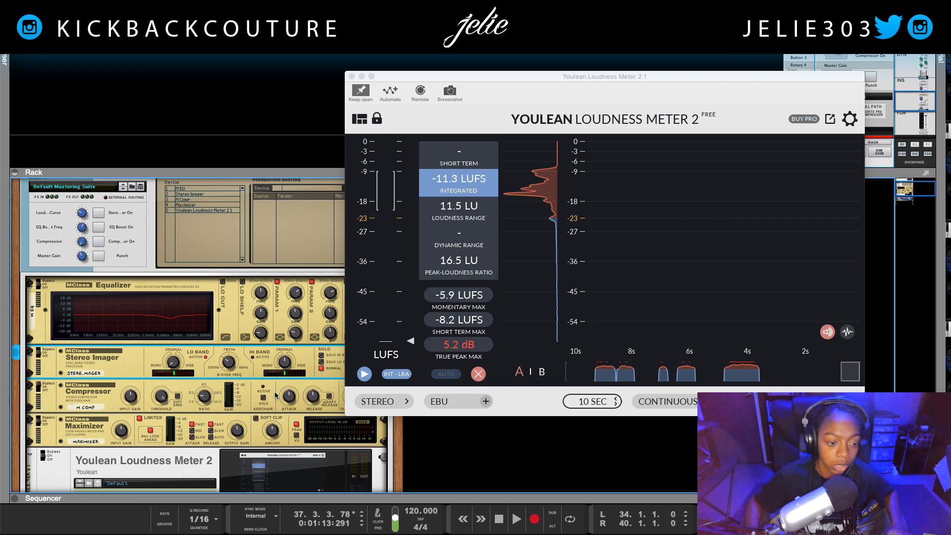
click(79, 404)
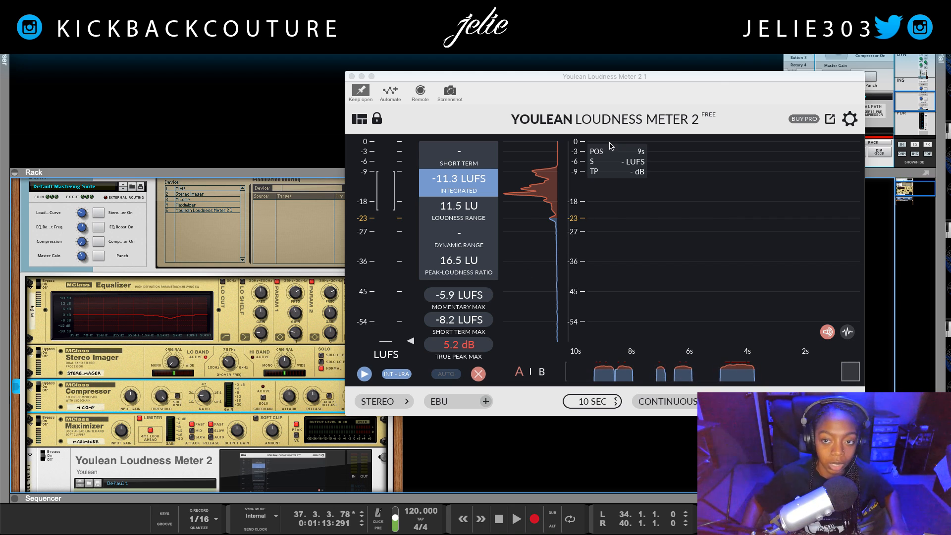
Move the loudness meter window off the mixer to review the Master Compressor, and select the MClass Maximizer in the rack
drag(613, 78, 536, 176)
click(95, 396)
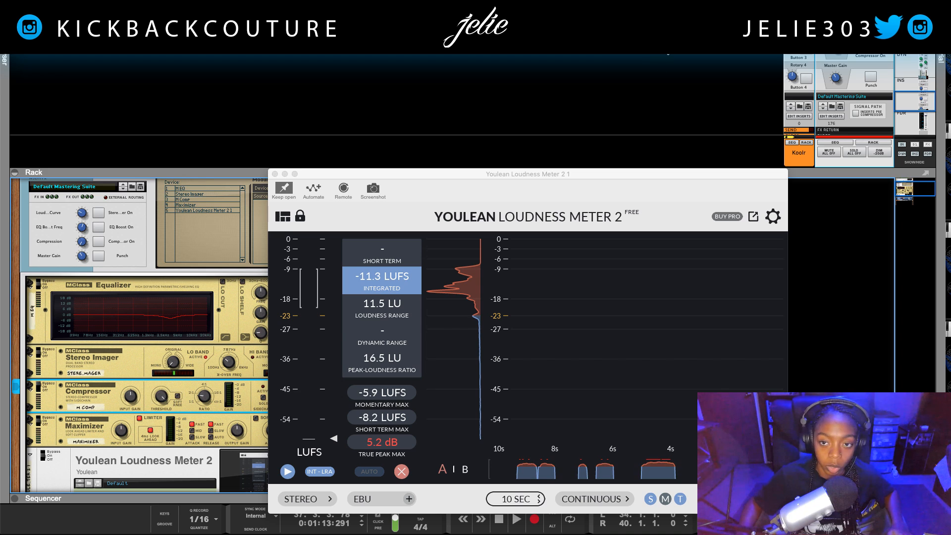
scroll(698, 104, up, 5)
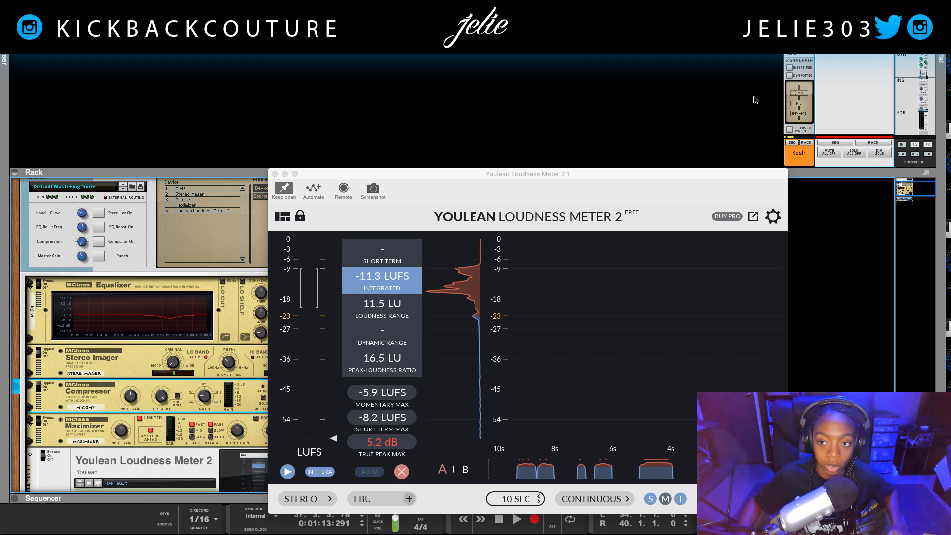
scroll(756, 84, up, 3)
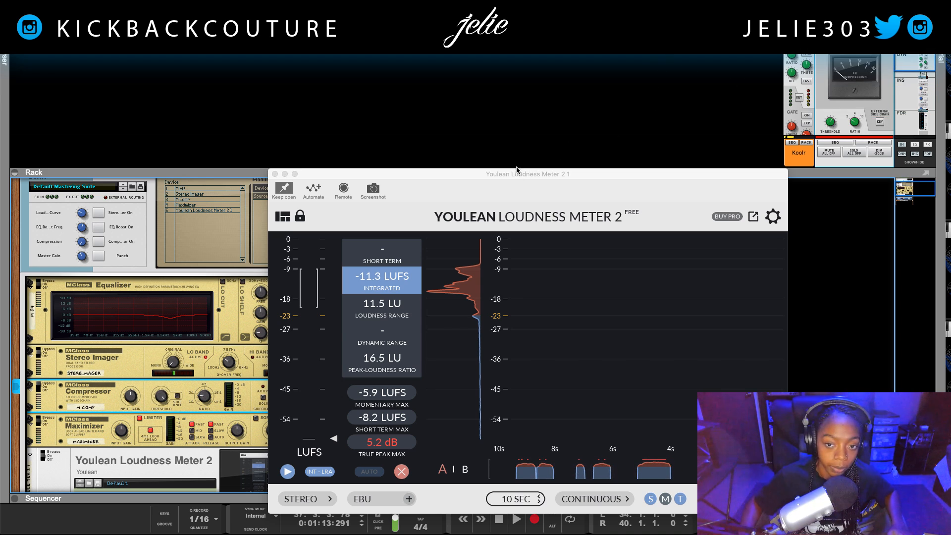
click(96, 429)
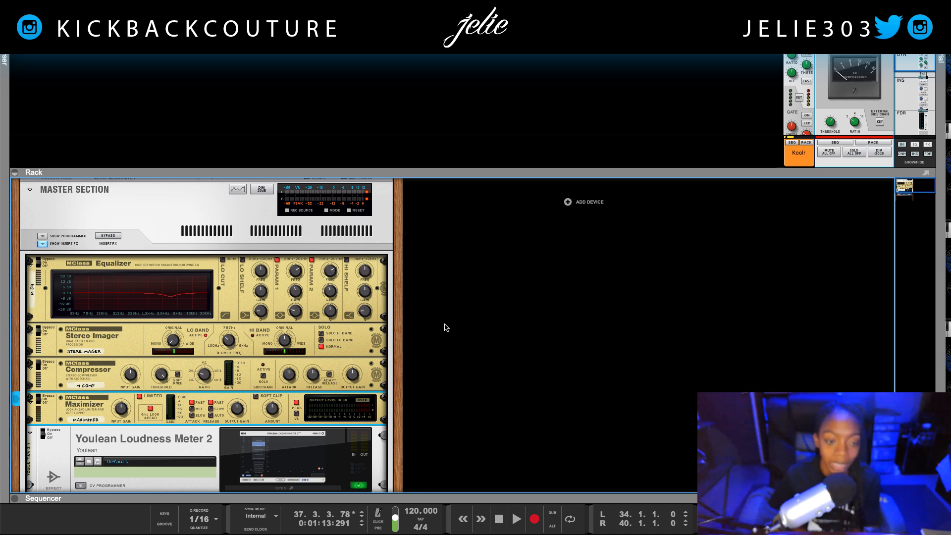
Add the FabFilter Pro-L 2 effect after the Youlean Loudness Meter 2 in the master insert chain
scroll(444, 329, down, 5)
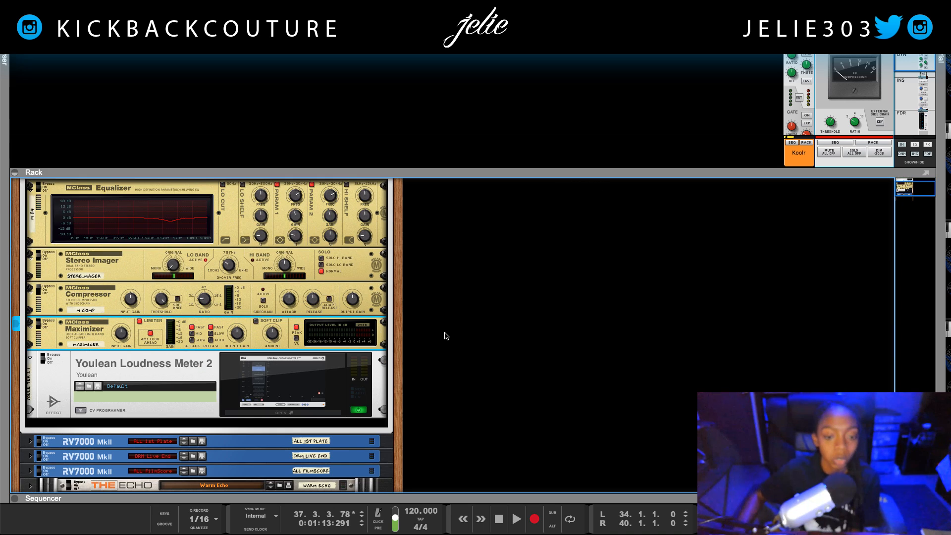
click(298, 362)
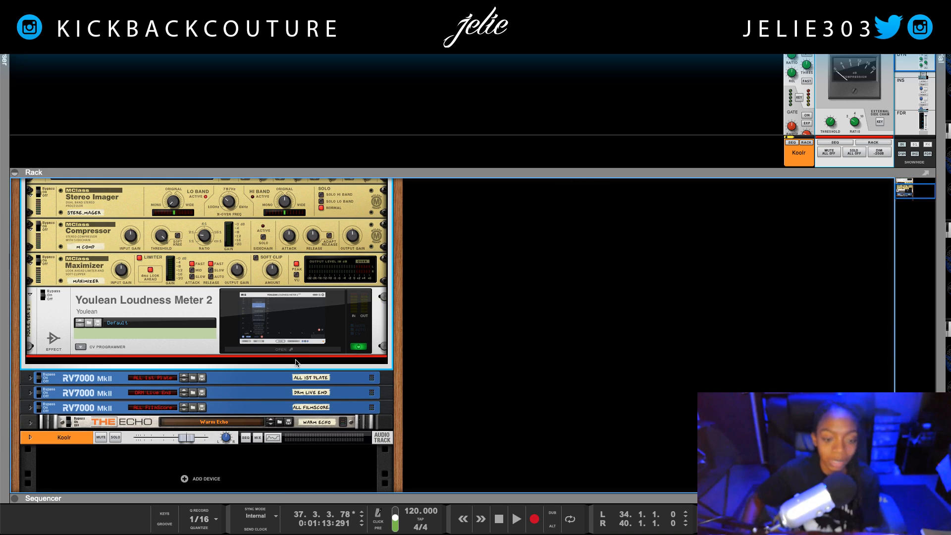
right_click(294, 362)
mouse_move(321, 352)
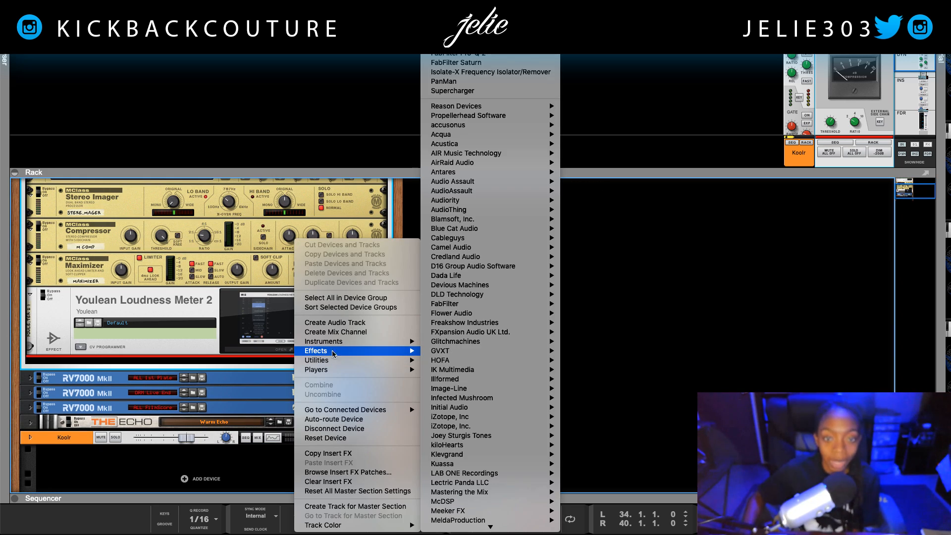
mouse_move(455, 112)
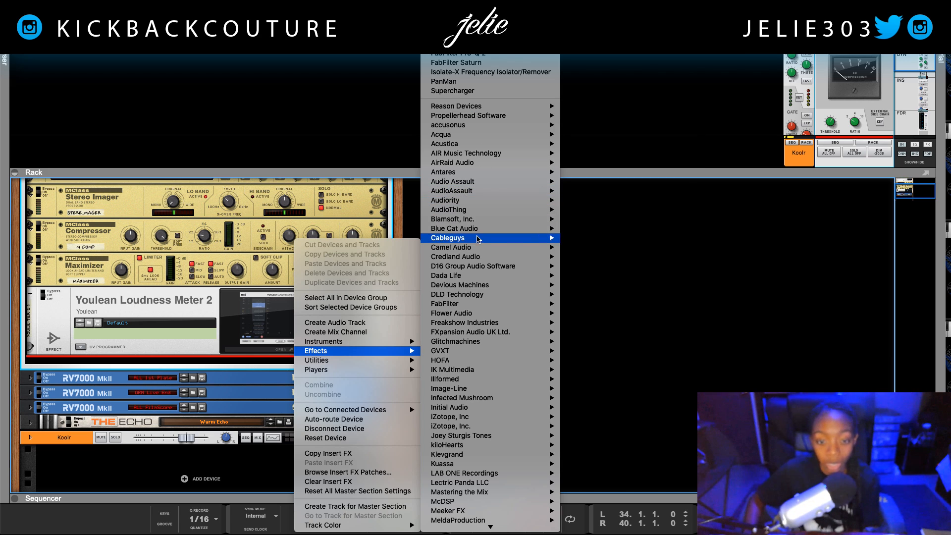
mouse_move(500, 304)
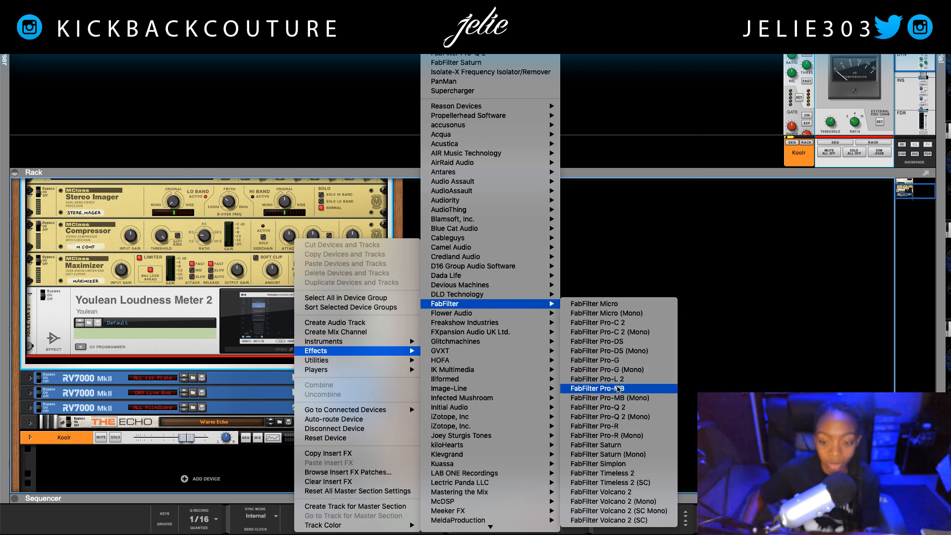
click(627, 379)
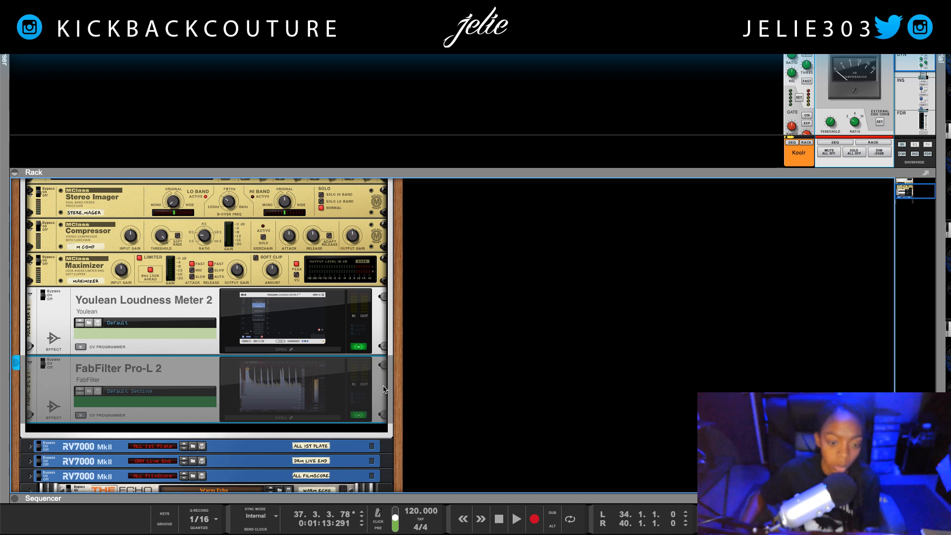
Open the FabFilter Pro-L 2 interface, set its output level to -3 dBTP, and close the interface
click(295, 419)
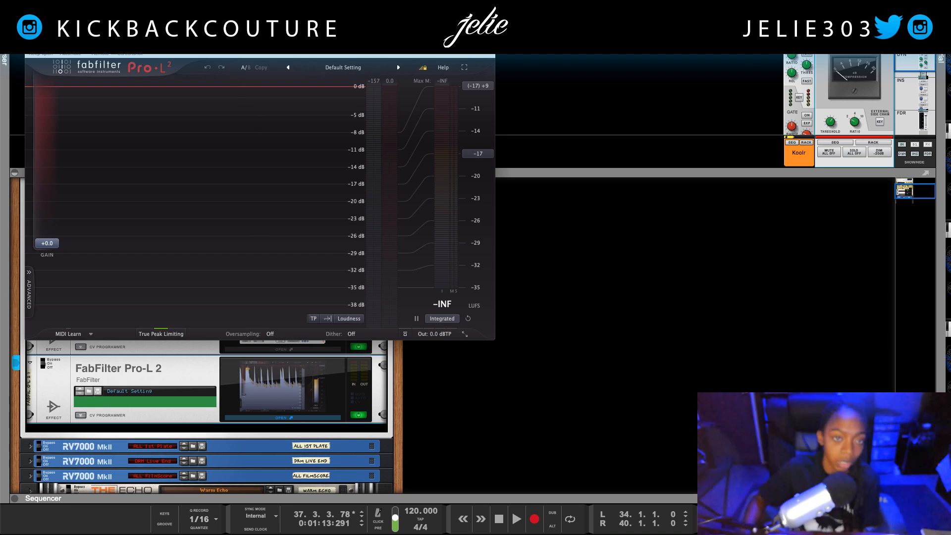
drag(243, 33, 294, 170)
mouse_move(476, 471)
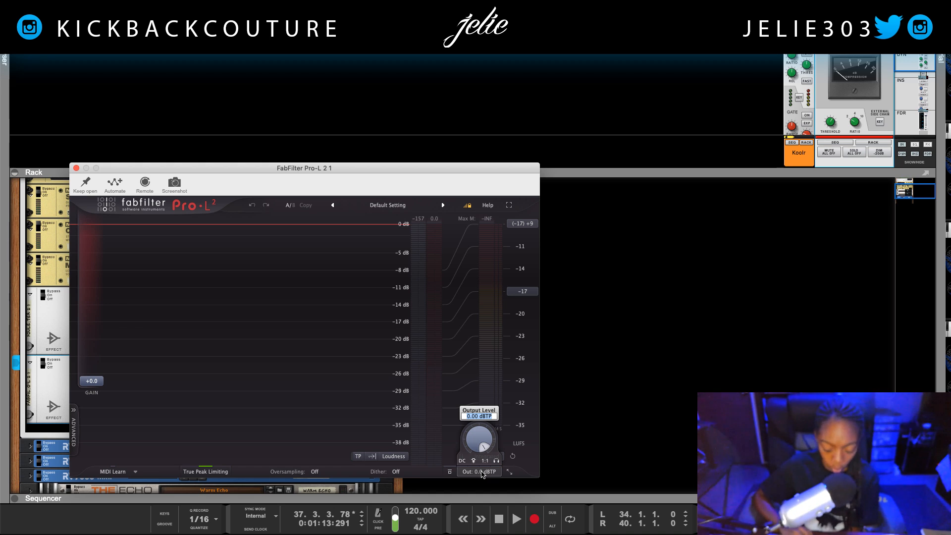
text(-3)
key(Return)
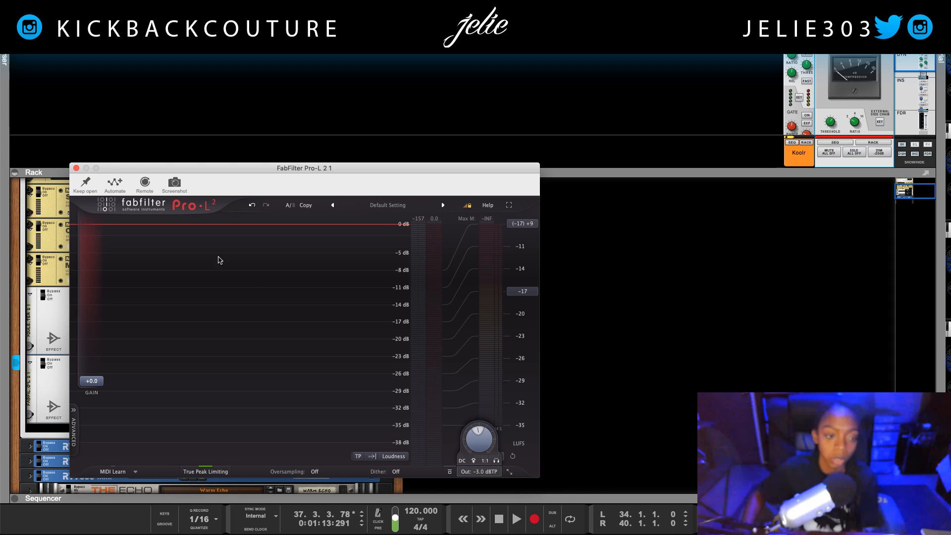
click(76, 168)
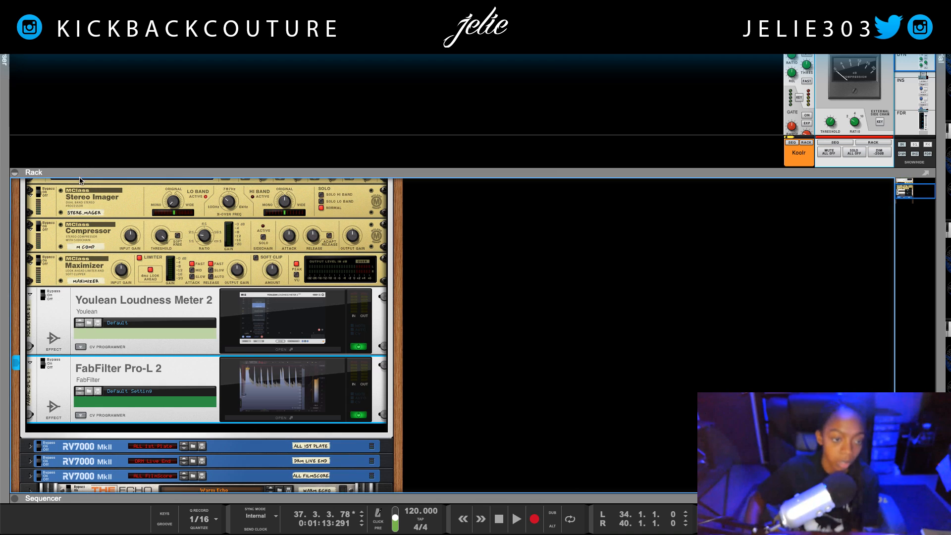
Reopen the FabFilter Pro-L 2 interface, try an output level of -0.1 dBTP, and set it to -0.3 dBTP
click(358, 275)
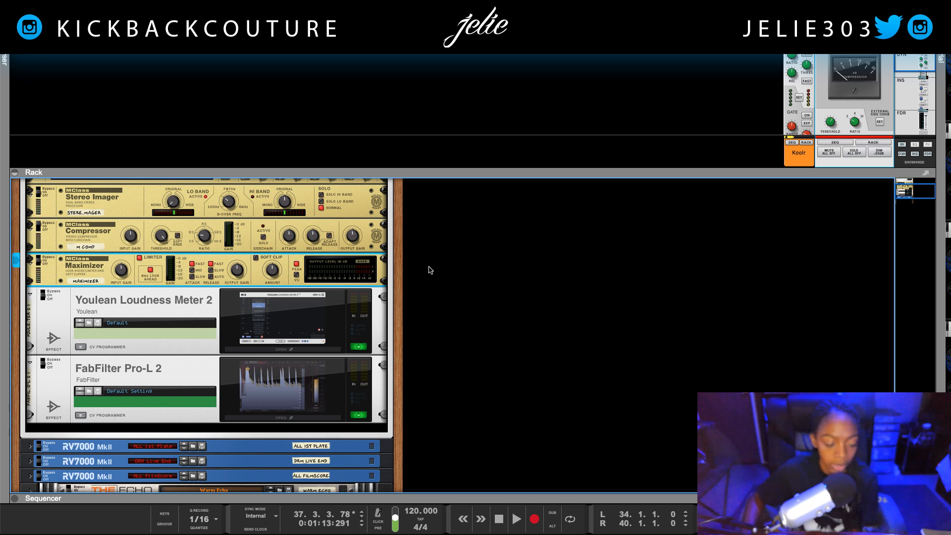
click(329, 416)
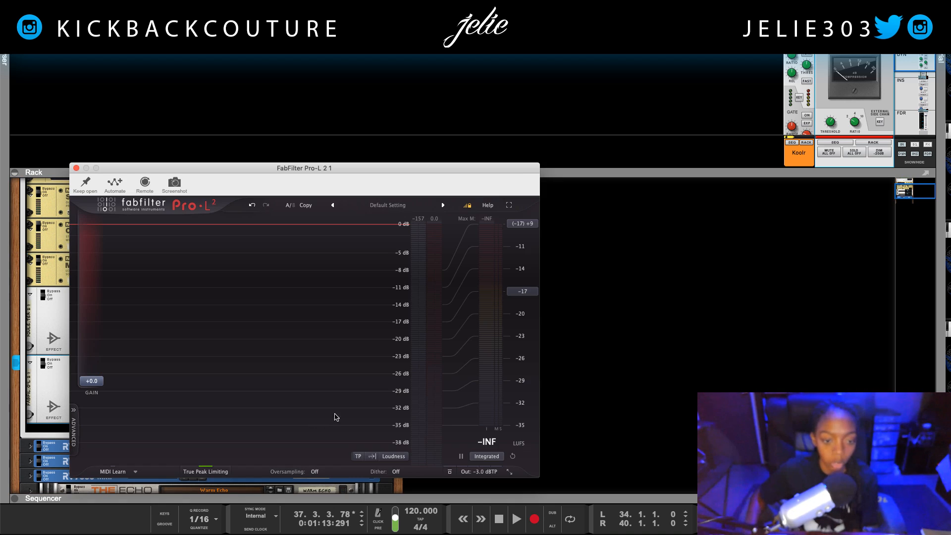
click(486, 472)
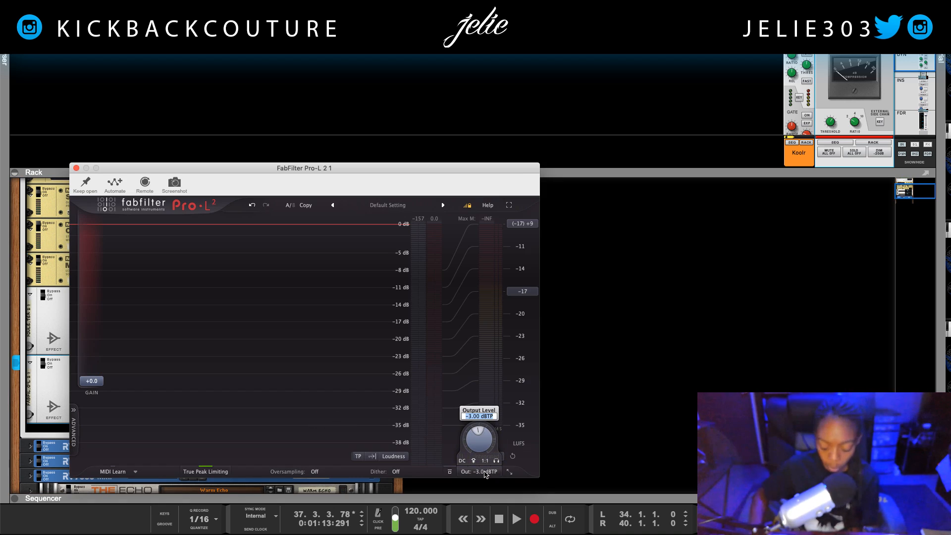
double_click(479, 416)
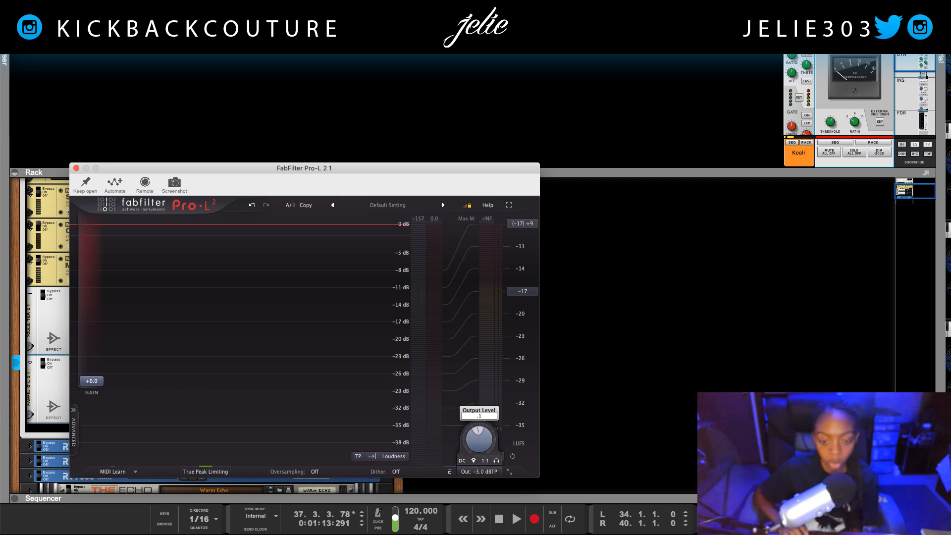
text(-0.1)
key(Return)
click(485, 473)
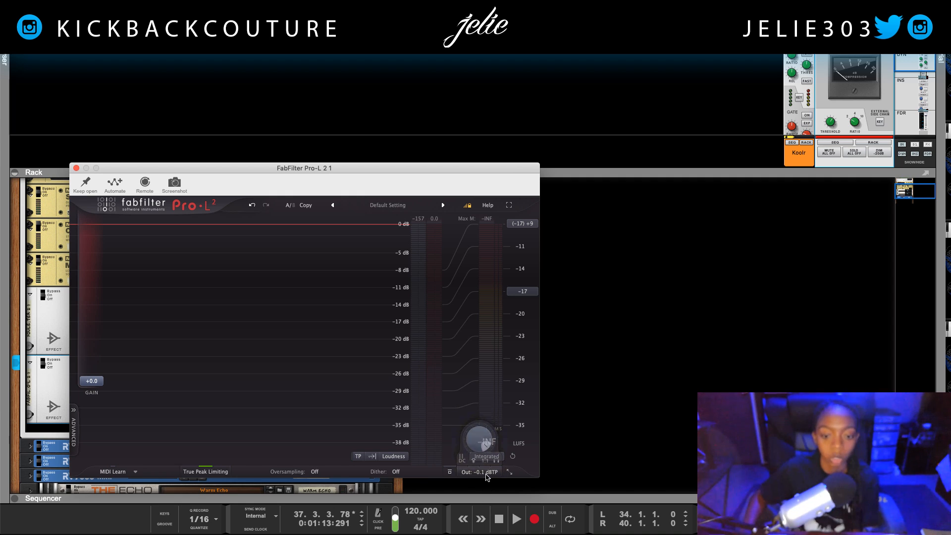
text(-0.3)
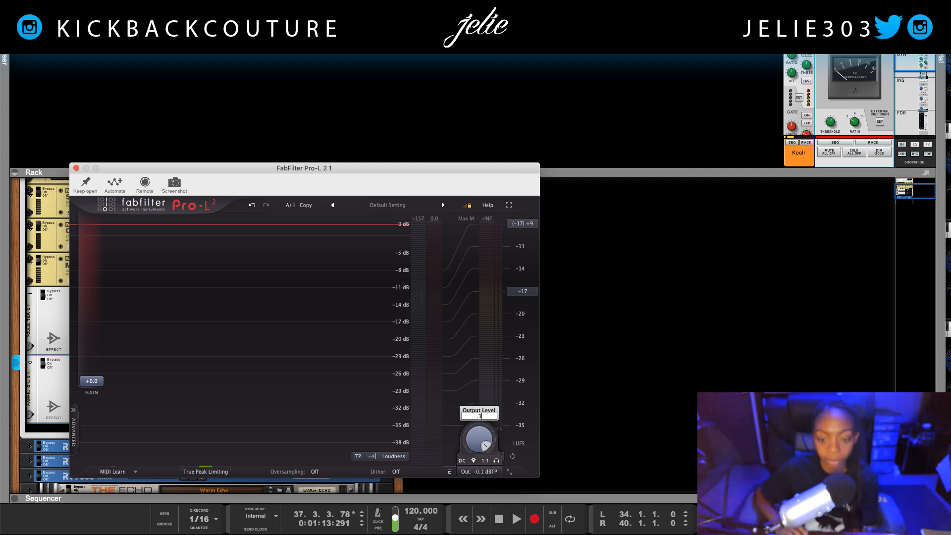
key(Return)
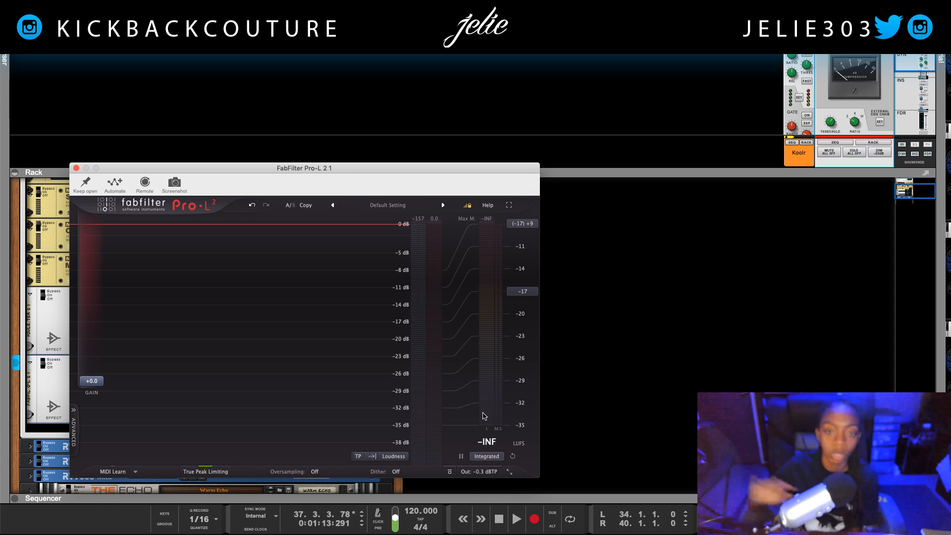
mouse_move(485, 416)
Close the Youlean Loudness Meter 2 window and hide the Master Section's insert effects and programmer
key(Delete)
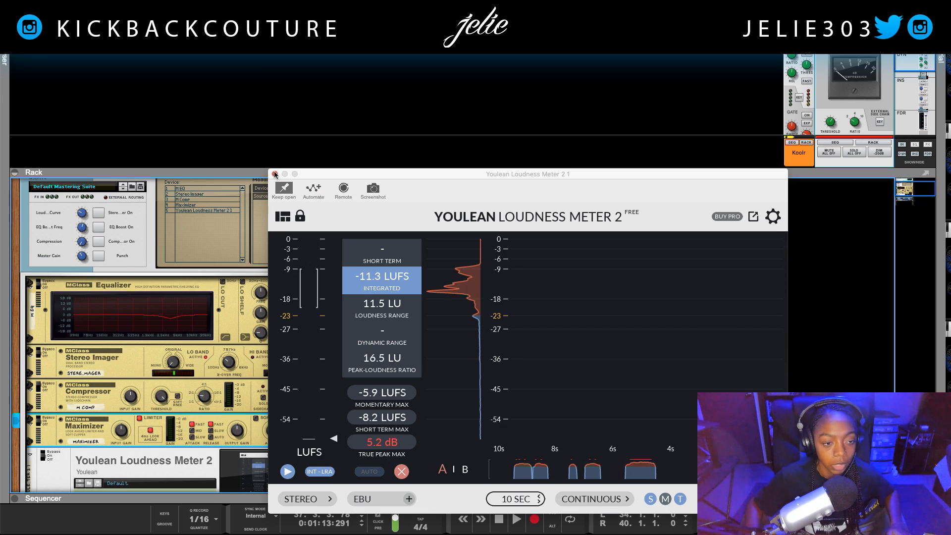
click(276, 171)
scroll(406, 356, up, 4)
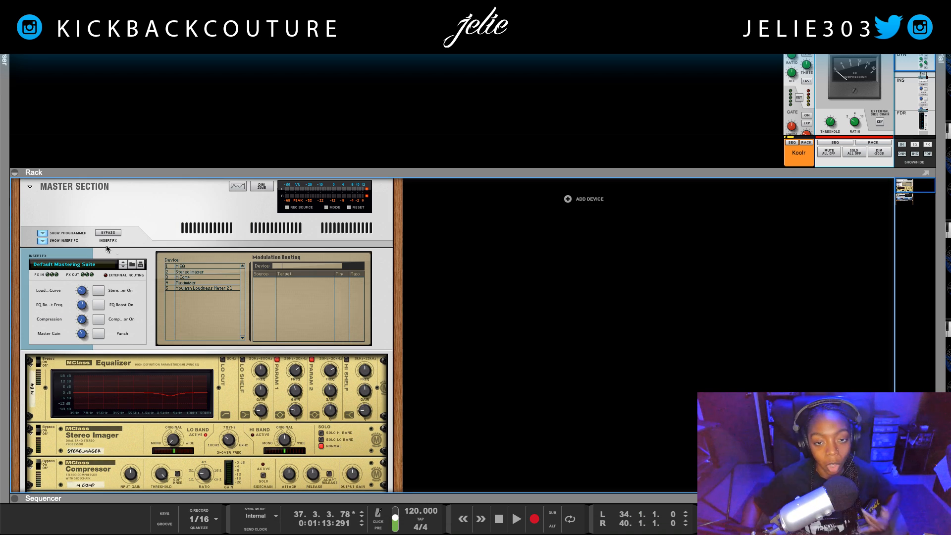
click(42, 241)
click(44, 233)
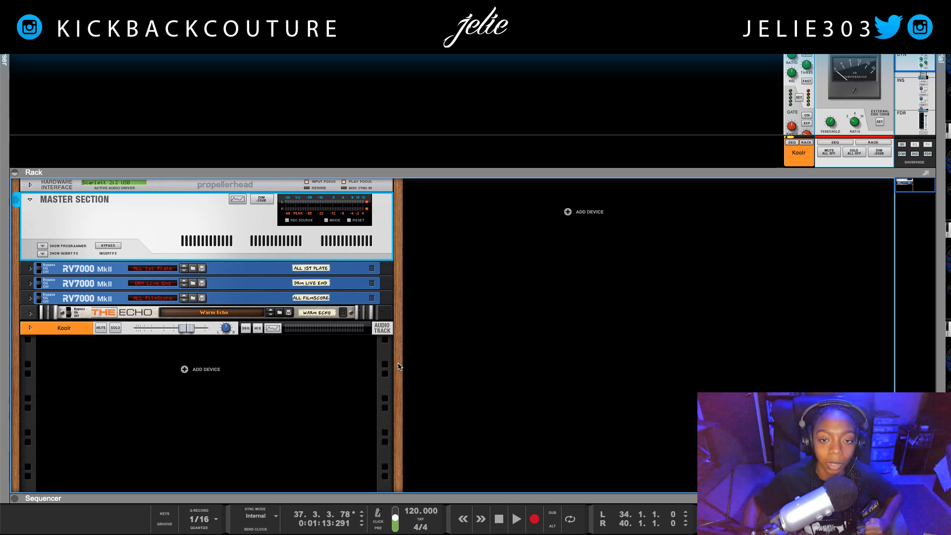
click(405, 192)
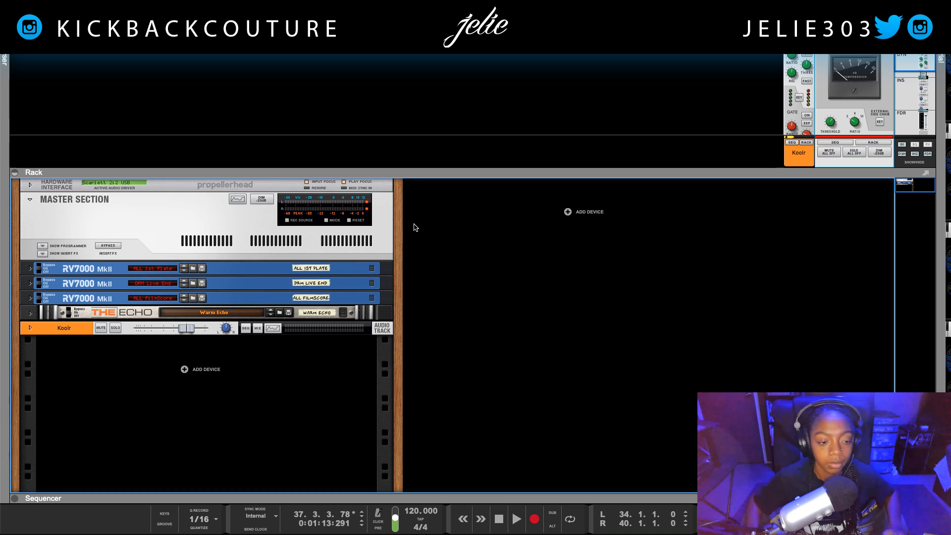